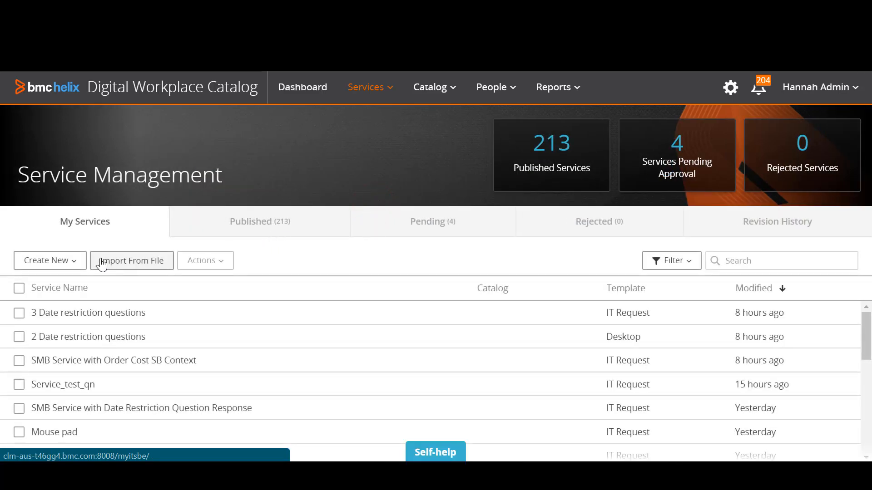
Create a new service named "Laptop" based on the IT Request template
left_click(73, 261)
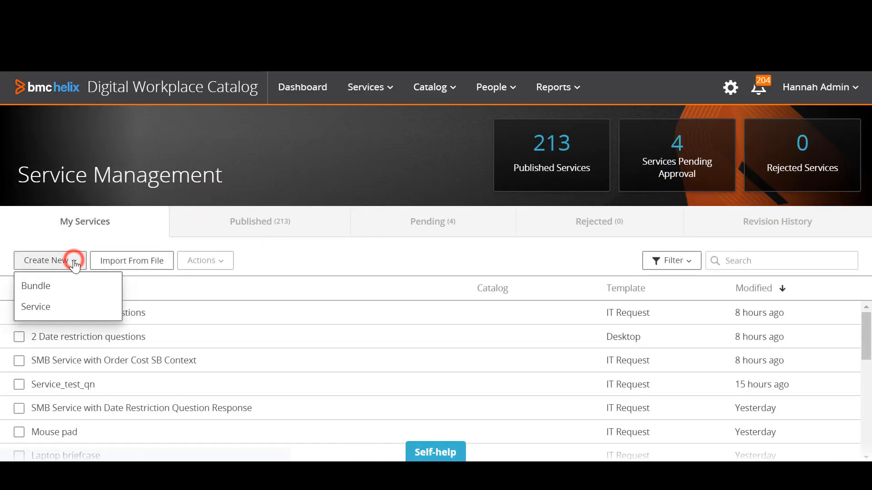
left_click(56, 311)
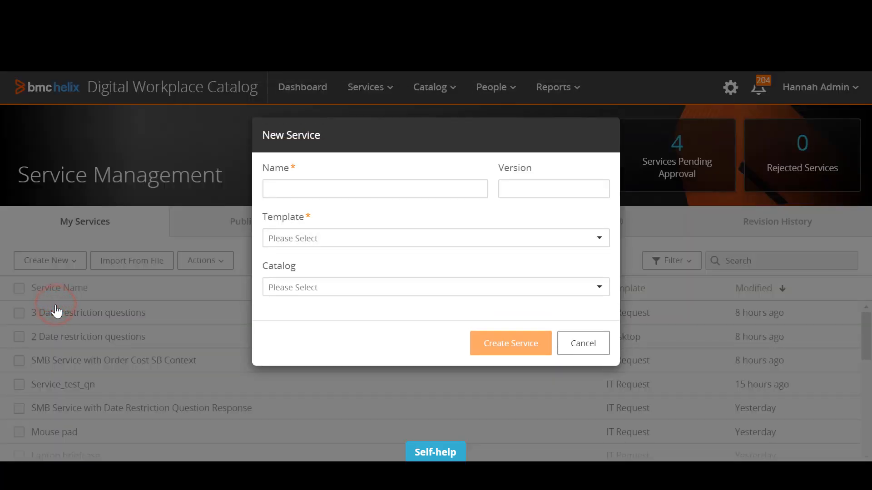
left_click(280, 190)
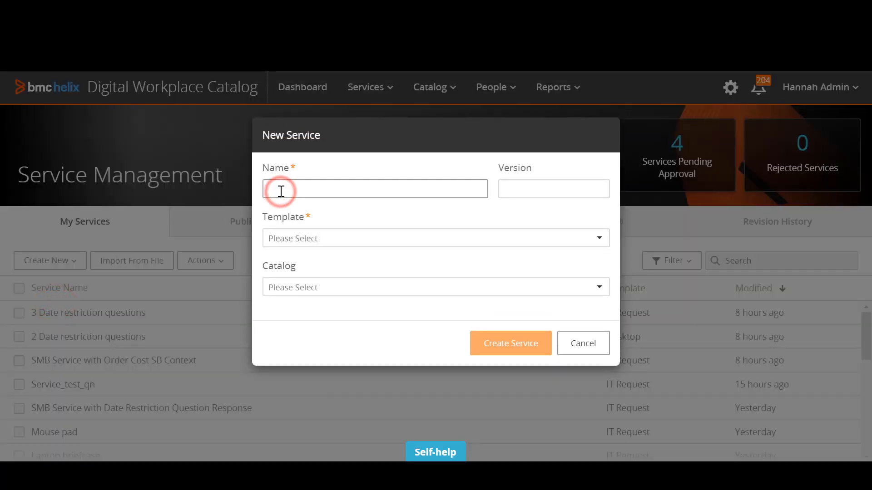
type("Laptop")
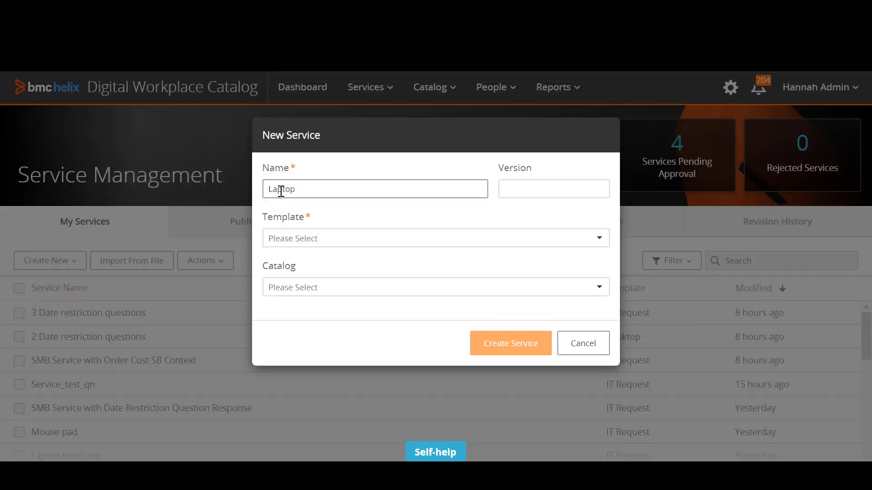
left_click(301, 236)
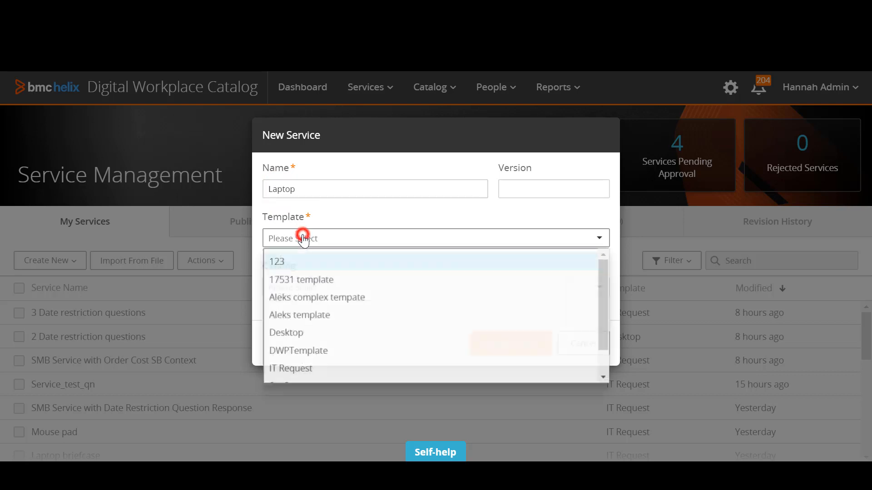
left_click(313, 366)
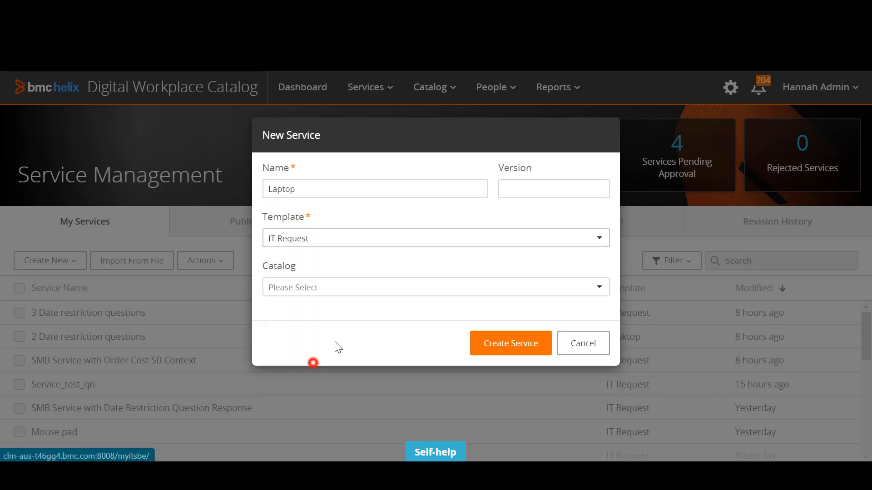
left_click(511, 344)
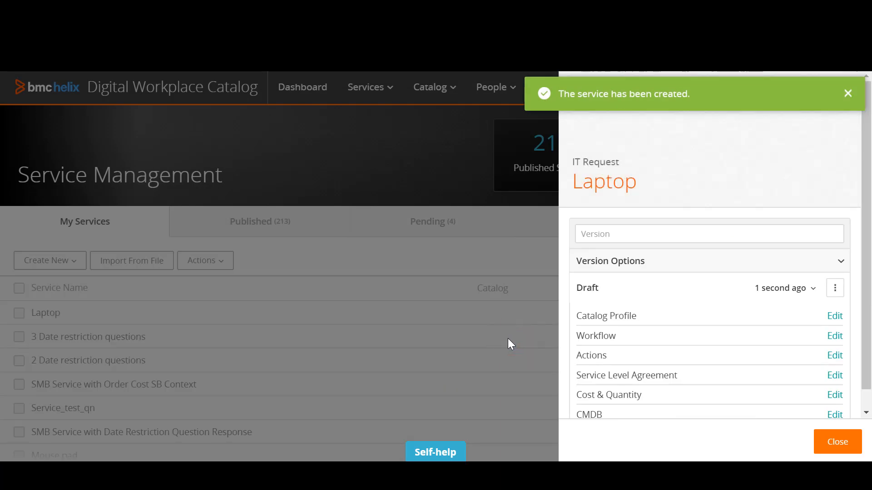
Open the Laptop service's catalog profile for editing and upload the image 02-512 as its logo
left_click(830, 318)
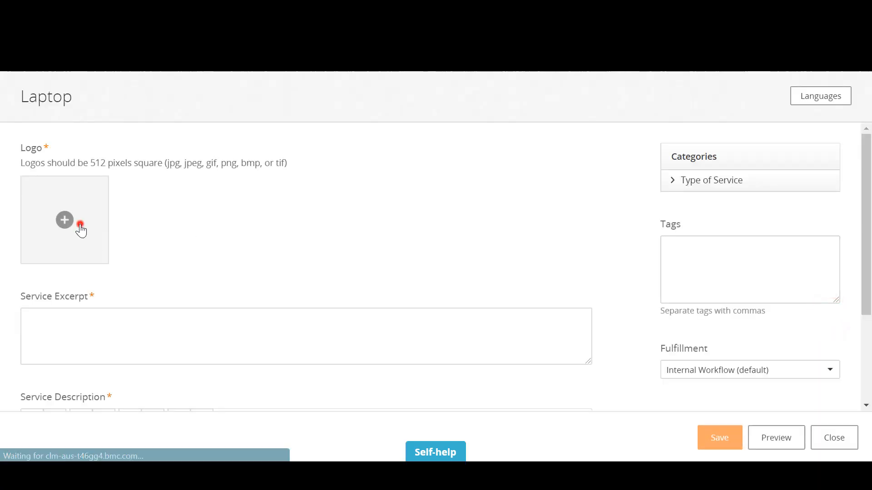
left_click(80, 224)
left_click(324, 97)
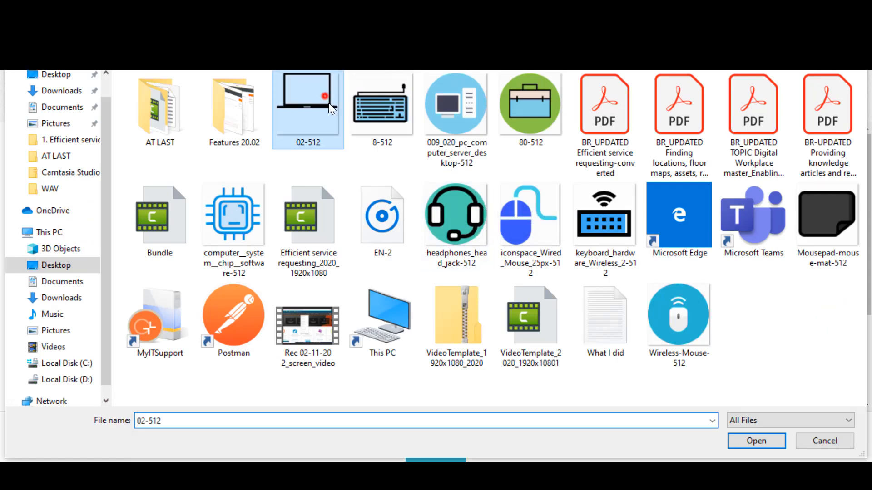
left_click(756, 441)
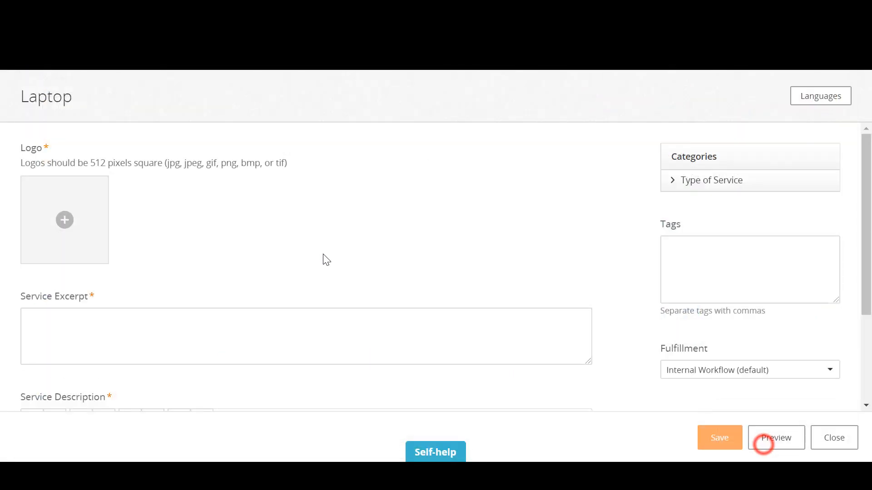
Enter "Laptop" as both the service excerpt and the service description, and save the catalog profile
left_click(163, 331)
type("Lap")
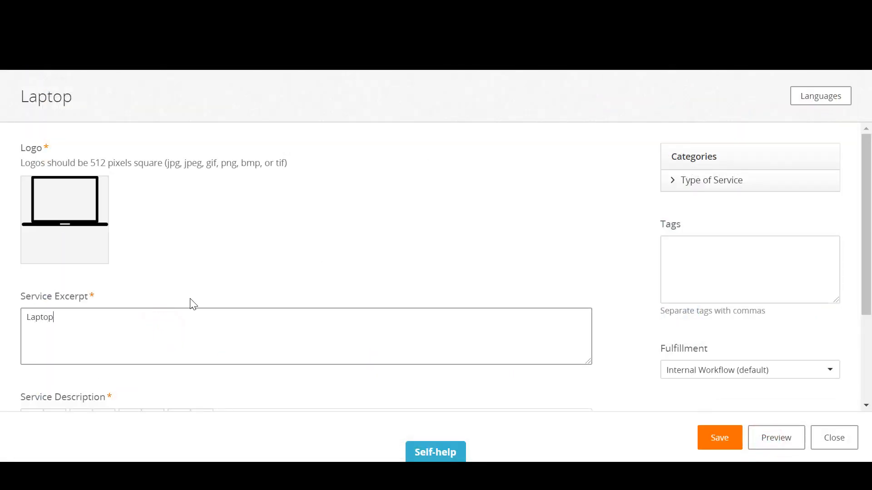
type("top")
double_click(81, 322)
key("ctrl+c")
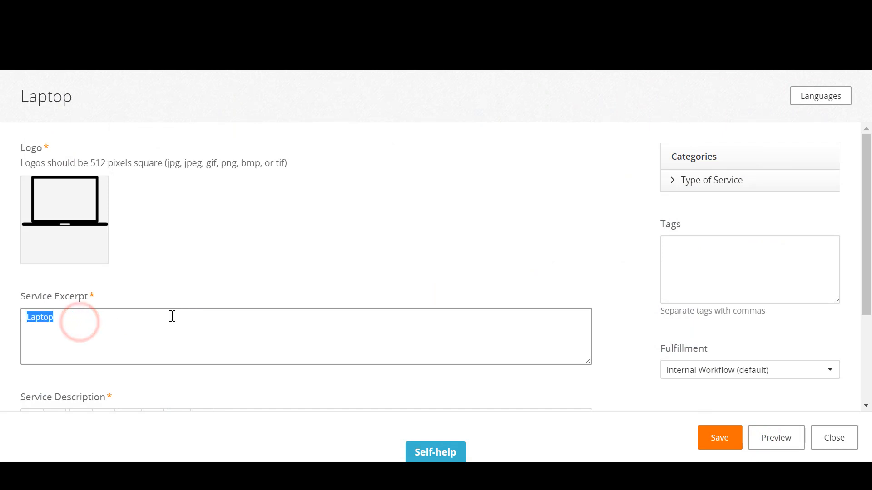
scroll(171, 315, "down", 3)
left_click(150, 334)
key("ctrl+v")
scroll(298, 230, "up", 3)
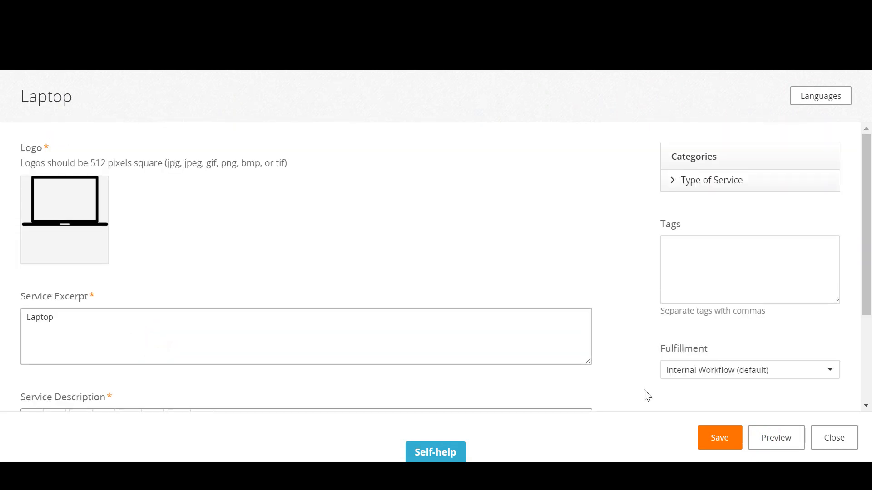
left_click(712, 436)
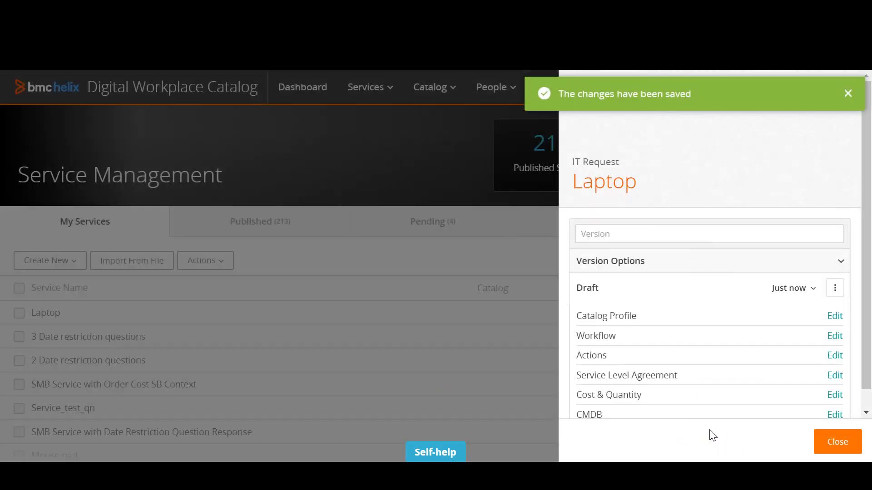
Assign the "Active status" workflow from the workflow library to the Laptop service and save it
left_click(833, 336)
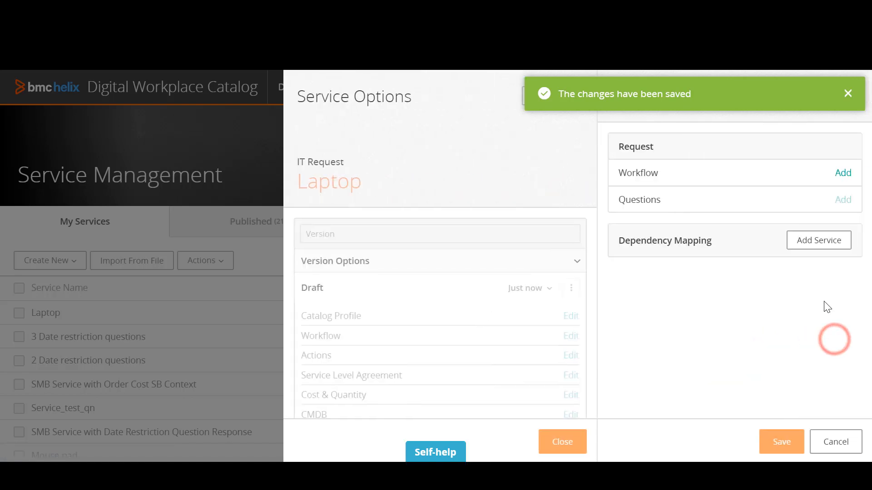
left_click(843, 175)
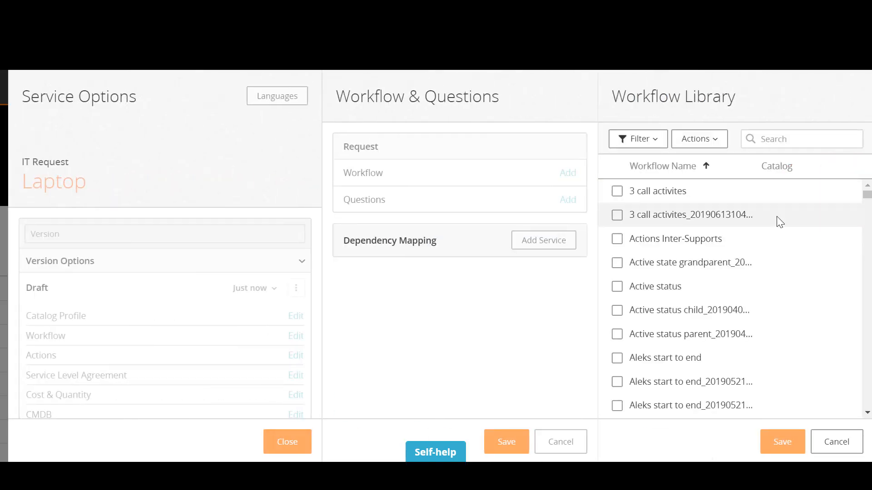
left_click(617, 287)
left_click(791, 439)
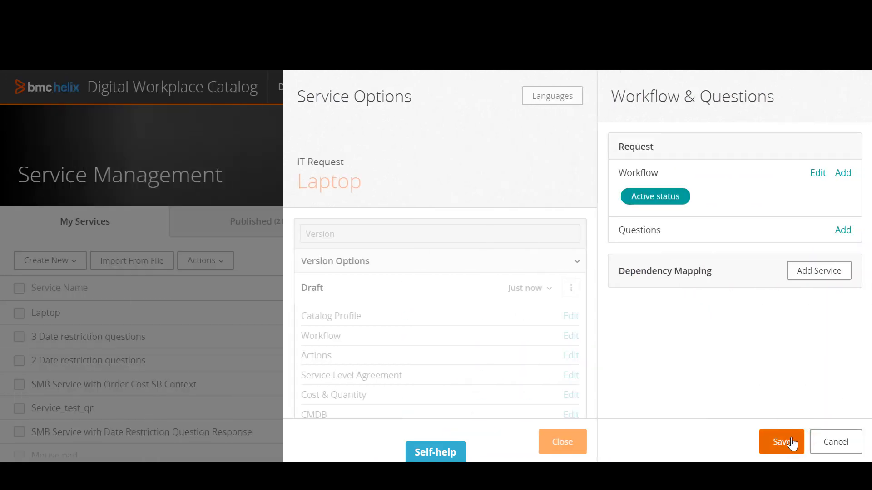
left_click(790, 442)
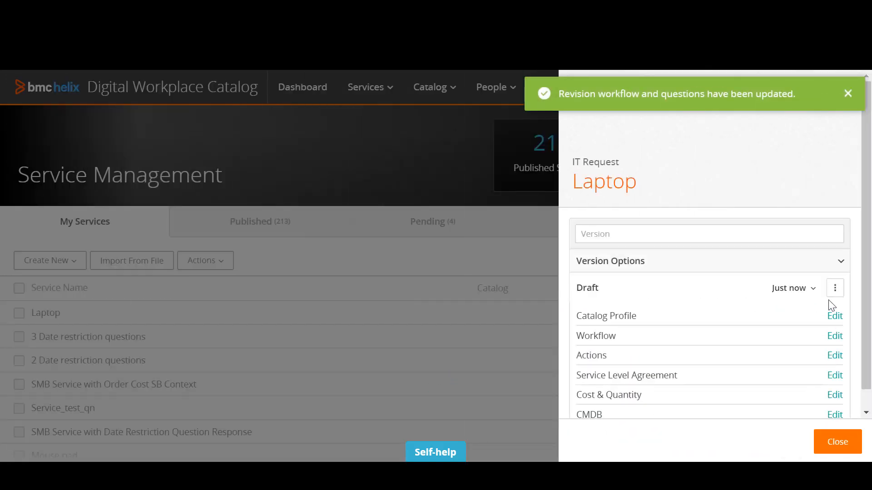
Approve and publish the Laptop service, and close its service options
left_click(833, 290)
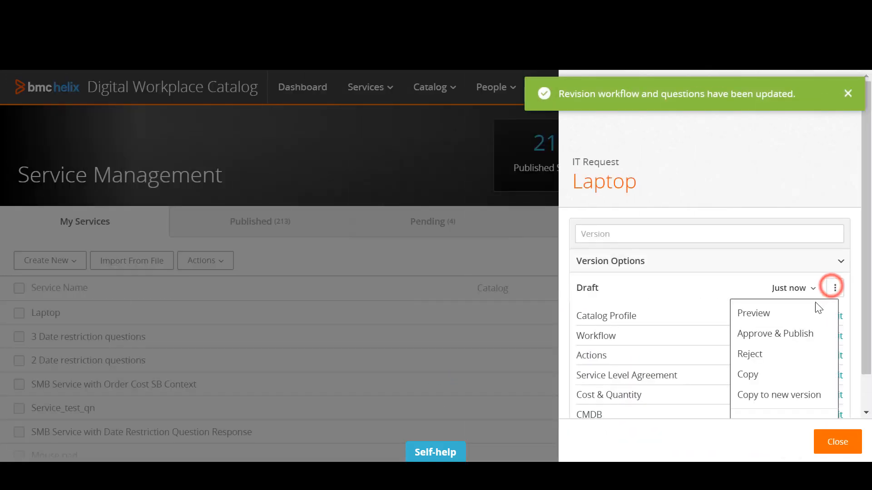
left_click(798, 335)
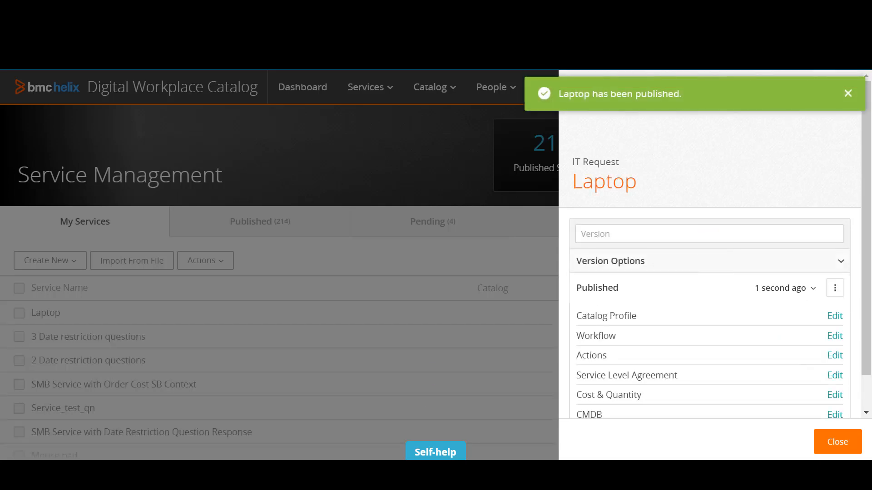
left_click(847, 442)
Create a new service named "Headphones" based on the IT Request template
left_click(66, 260)
left_click(57, 310)
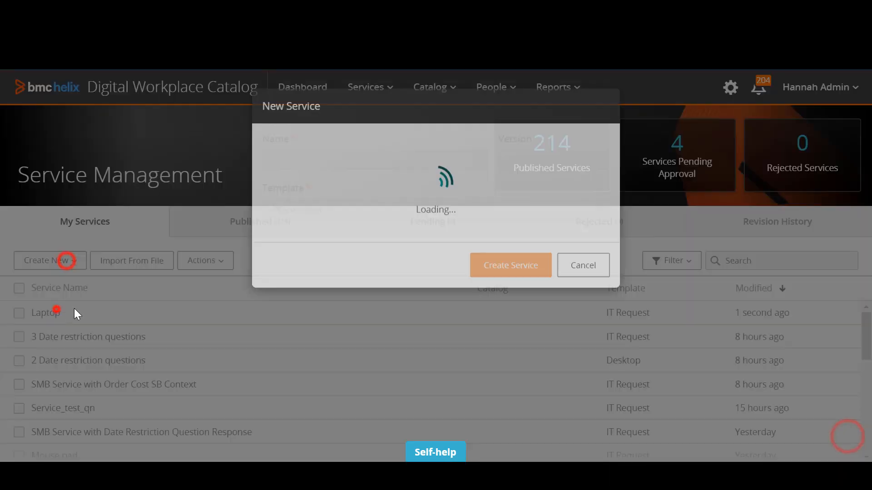
left_click(291, 188)
type("Headphones")
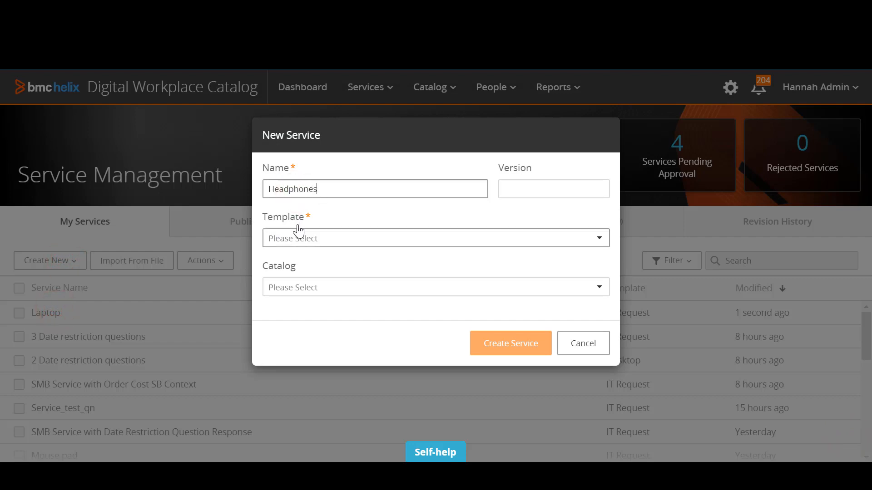
left_click(299, 233)
left_click(319, 371)
left_click(512, 339)
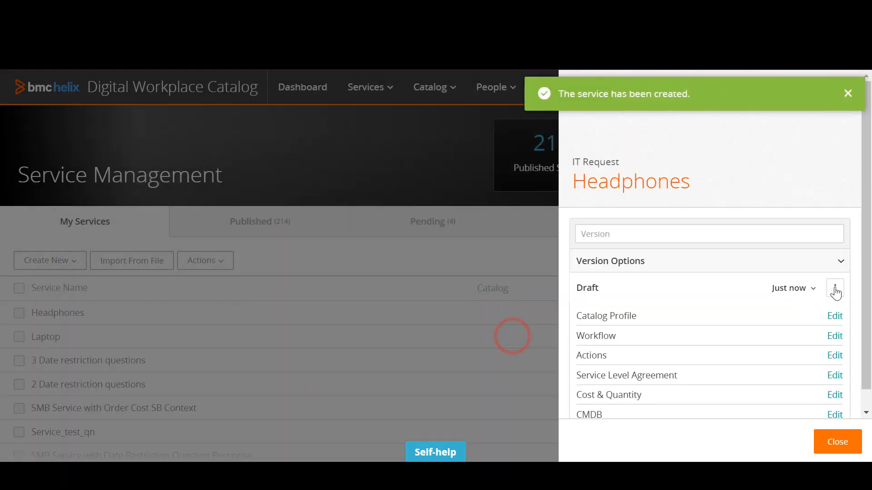
Open the Headphones service's catalog profile for editing and upload the image headphones_head_jack-512 as its logo
left_click(835, 315)
left_click(68, 218)
left_click(455, 227)
left_click(727, 437)
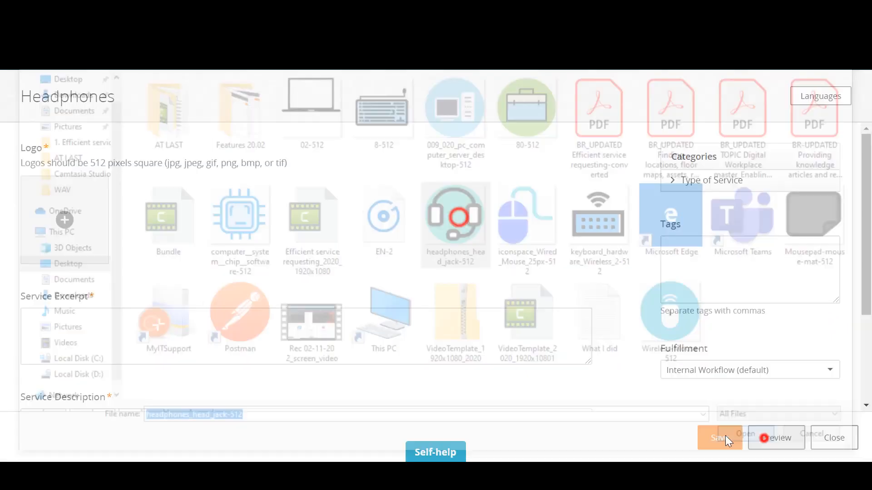
Enter "Headphones" as both the service excerpt and the service description, and save the catalog profile
left_click(130, 330)
type("Headphones")
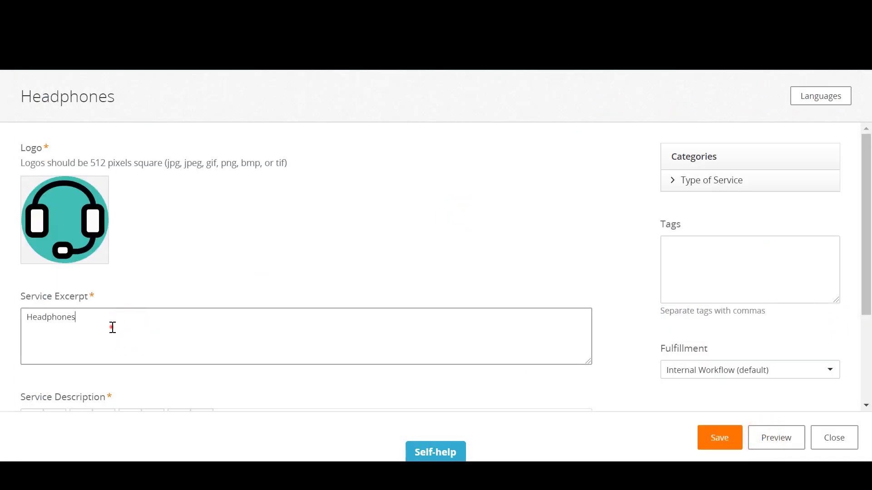
double_click(113, 327)
scroll(152, 335, "down", 3)
scroll(152, 335, "up", 3)
left_click(719, 437)
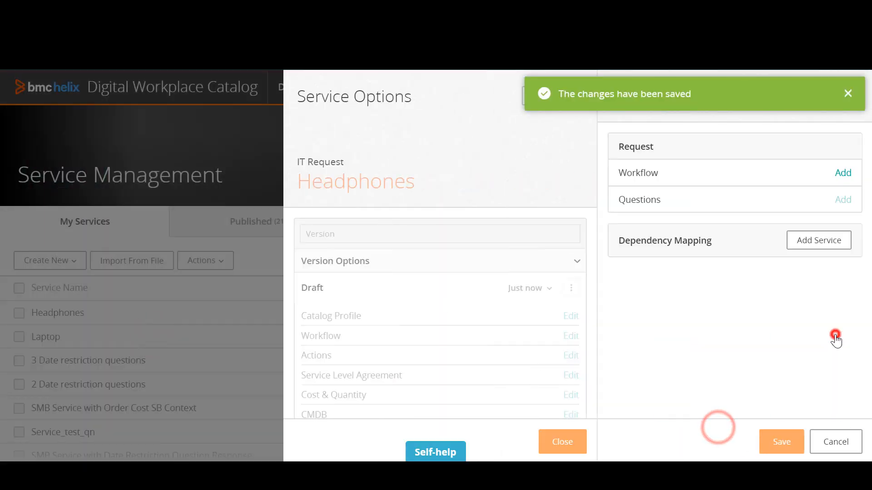
Assign the "Active status" workflow from the workflow library to the Headphones service and save it
left_click(843, 173)
left_click(619, 284)
left_click(790, 437)
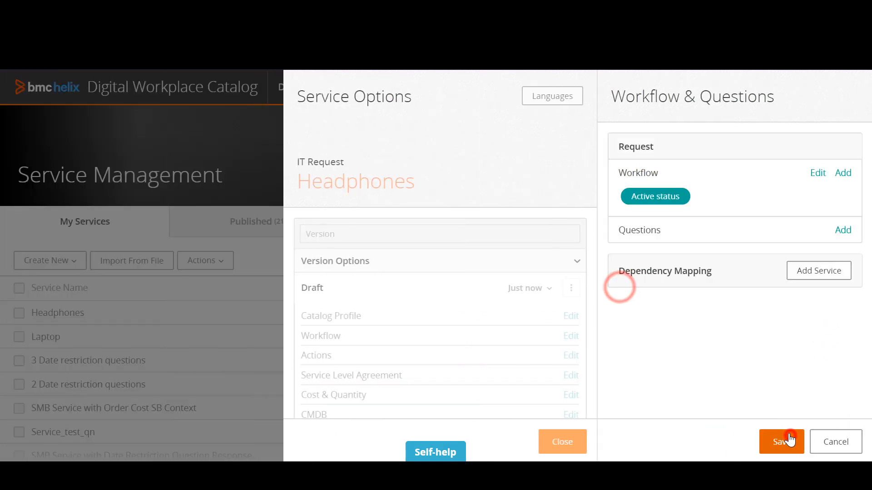
left_click(789, 440)
Approve and publish the Headphones service, and close its service options
left_click(834, 288)
left_click(794, 336)
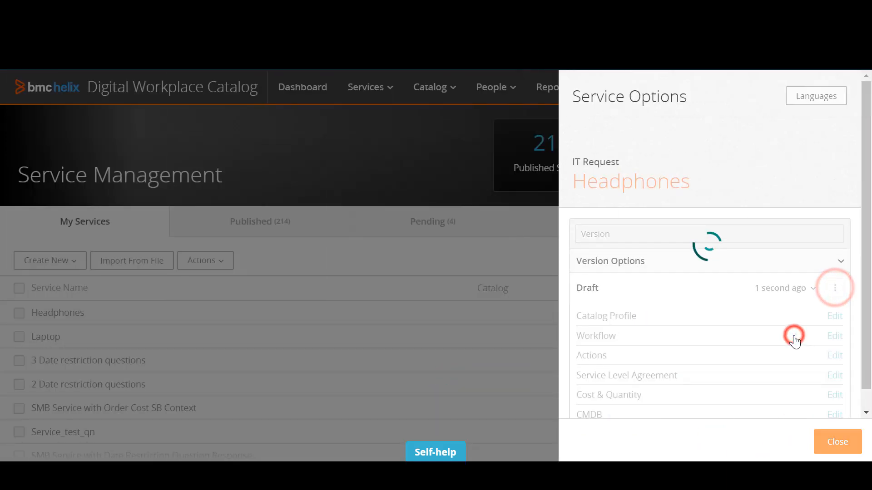
left_click(838, 442)
Create a new service named "Mouse" based on the IT Request template
left_click(68, 260)
left_click(48, 308)
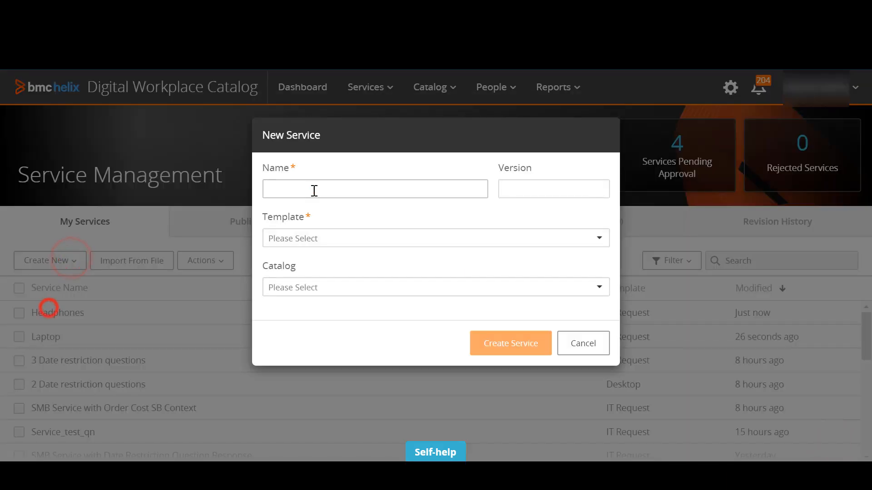
left_click(314, 190)
type("Mouse")
left_click(340, 239)
left_click(314, 363)
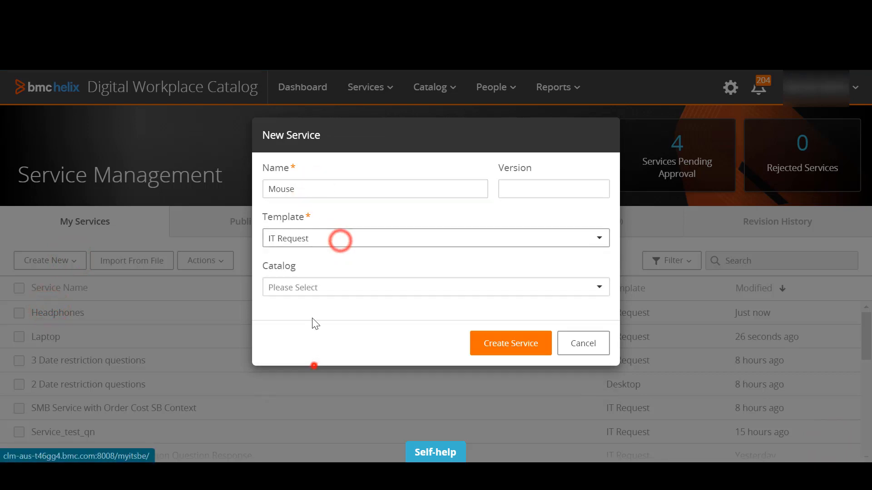
left_click(509, 346)
Open the Mouse service's catalog profile for editing and upload the image iconspace_Wired_Mouse_25px-512 as its logo
left_click(834, 317)
left_click(55, 214)
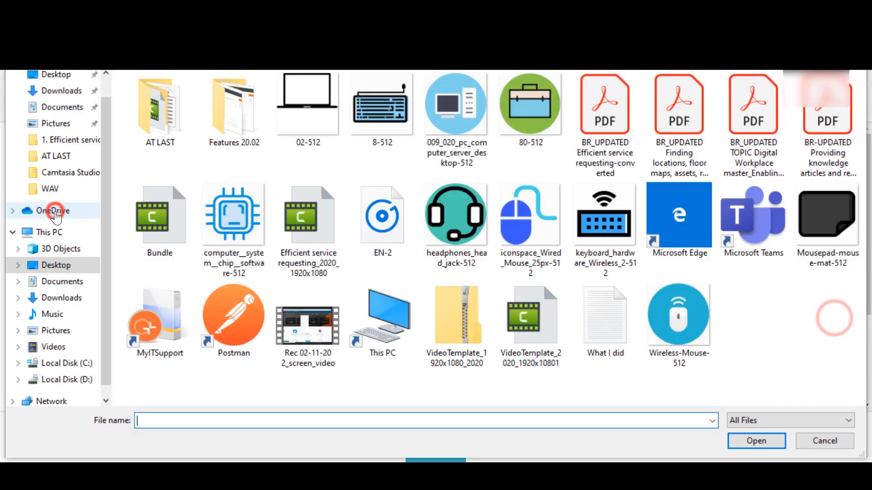
double_click(516, 214)
Enter "Wired mouse" as both the service excerpt and the service description, and save the catalog profile
left_click(95, 327)
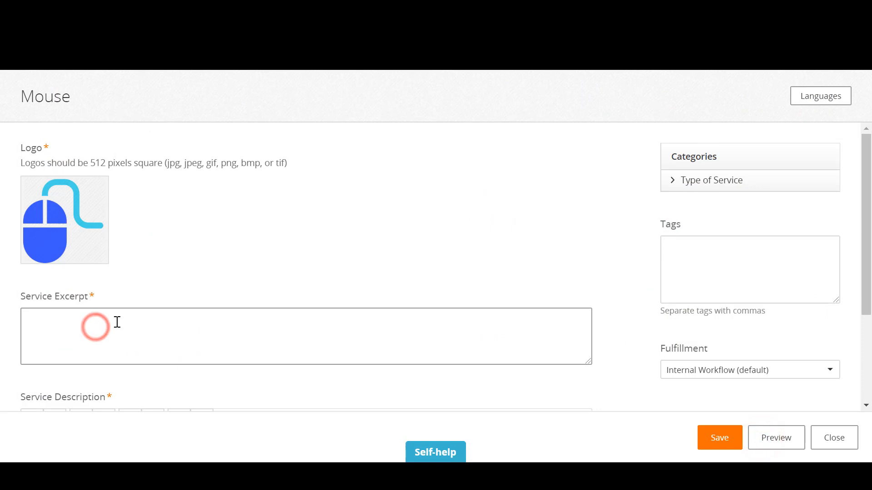
type("WIred mouse")
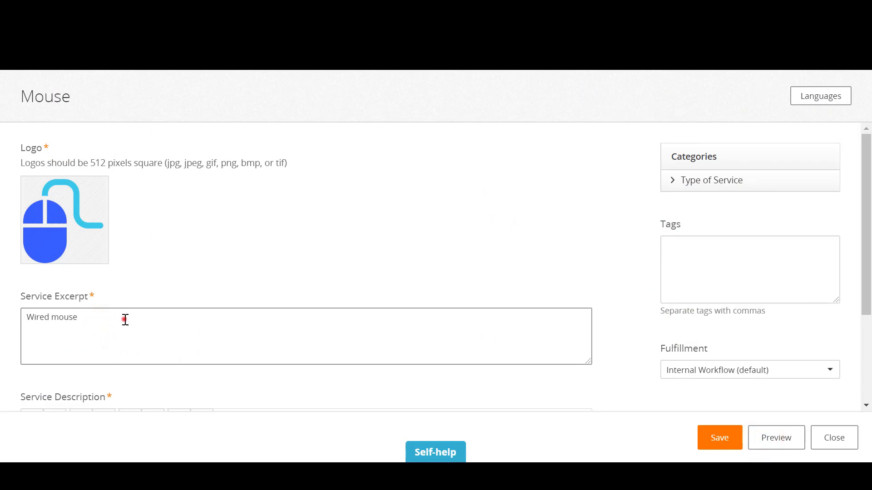
left_click_drag(124, 320, 23, 318)
key("ctrl+c")
scroll(115, 379, "down", 3)
left_click(90, 342)
key("ctrl+v")
scroll(90, 342, "up", 1)
left_click(730, 433)
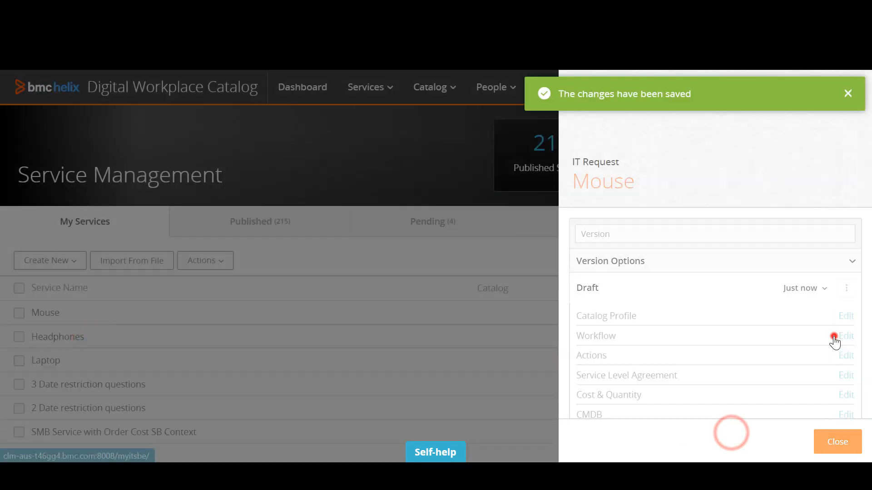
Assign the "Active status" workflow from the workflow library to the Mouse service and save it
left_click(835, 339)
left_click(841, 171)
left_click(609, 288)
left_click(778, 440)
left_click(775, 440)
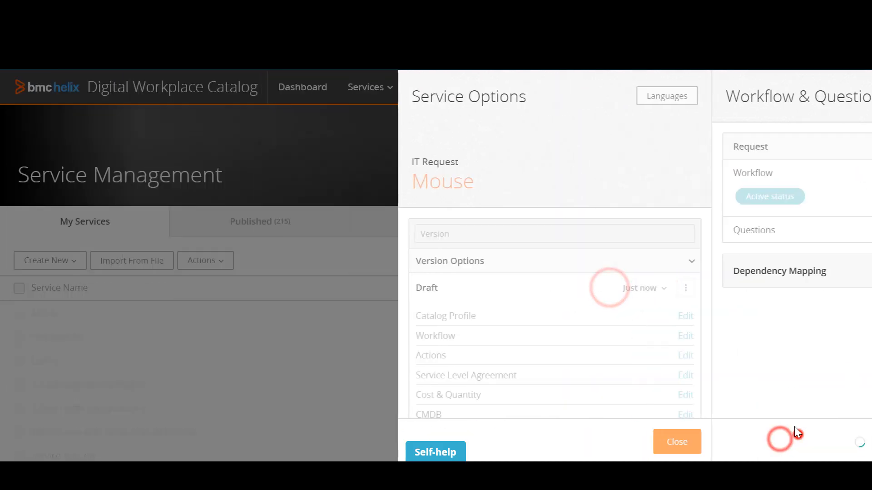
Publish the Mouse service and close its service options
left_click(835, 288)
left_click(812, 328)
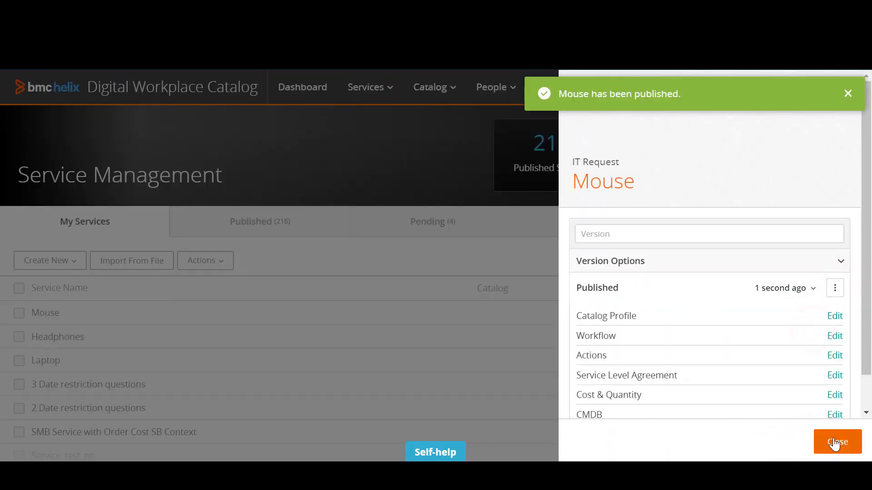
left_click(835, 443)
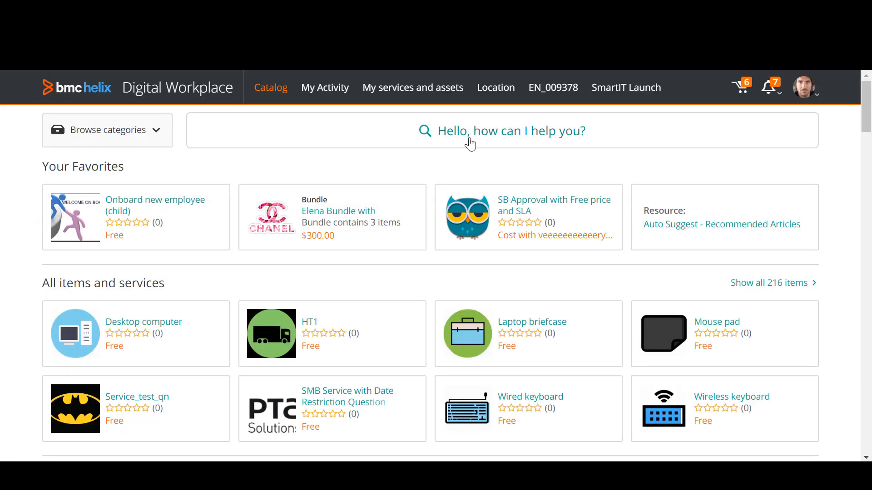
Switch to the BMC Helix Digital Workplace catalog, search for "laptop", and submit a request for the Laptop service
left_click(469, 140)
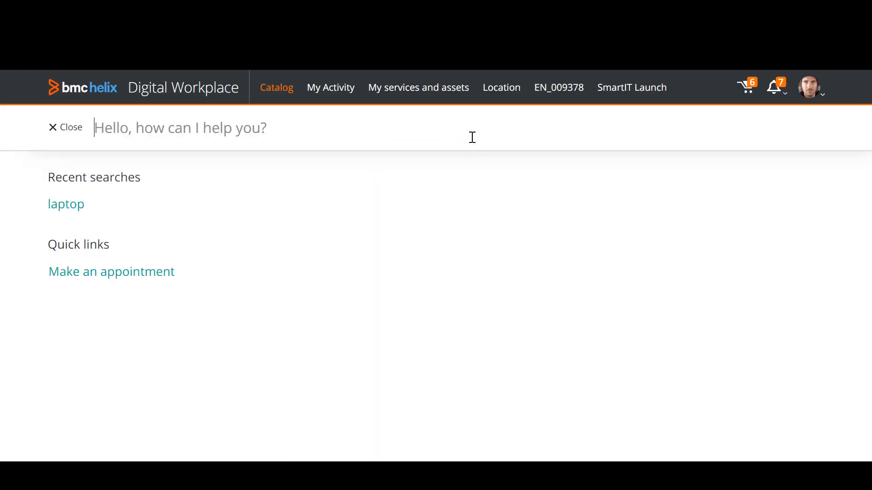
type("laptop")
key("Return")
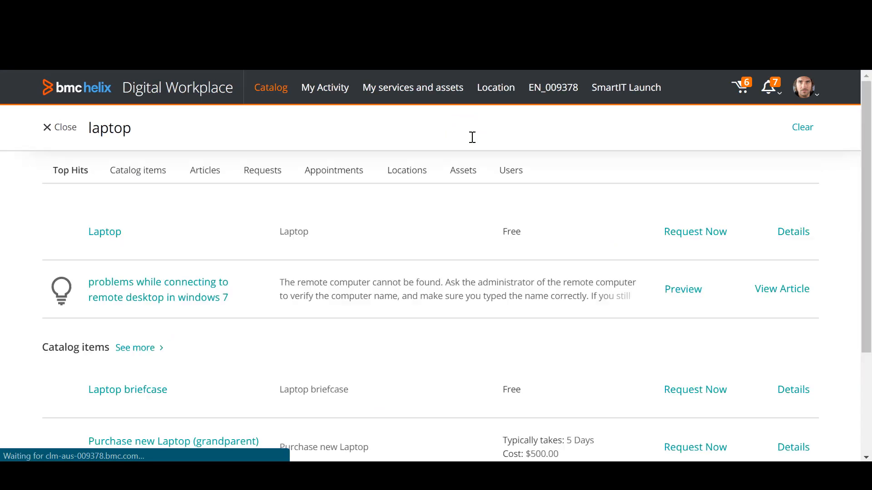
left_click(116, 234)
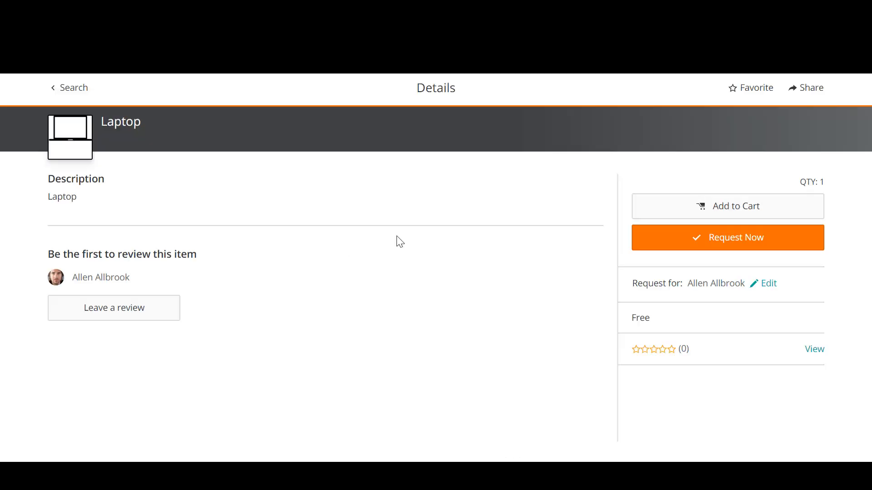
left_click(682, 236)
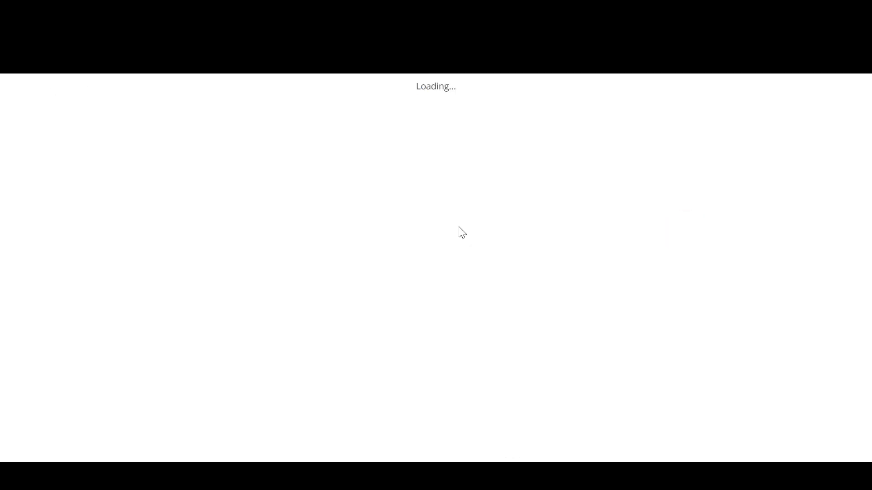
left_click(688, 223)
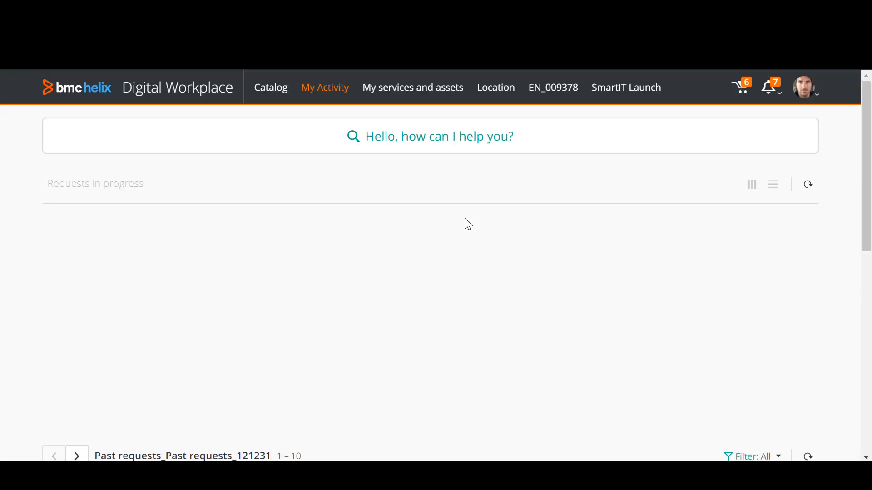
Search for "headphones" and submit a request for the Headphones service
left_click(396, 146)
type("headphones")
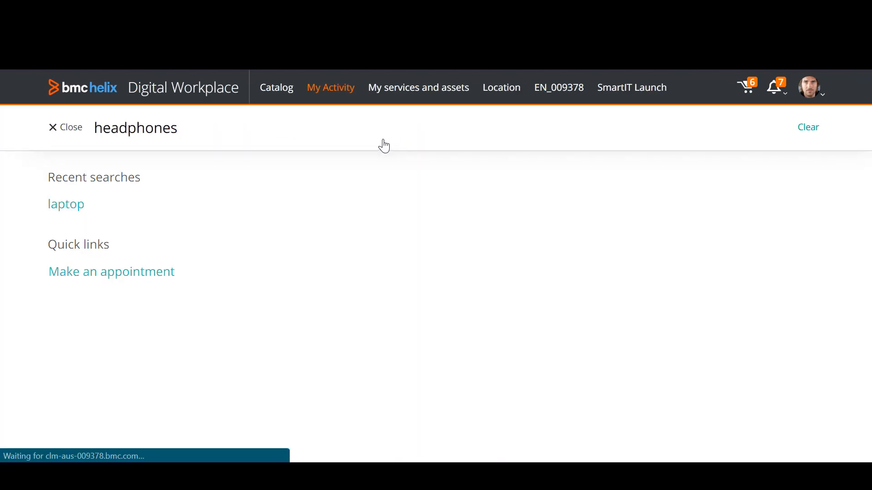
left_click(148, 226)
left_click(745, 255)
left_click(727, 217)
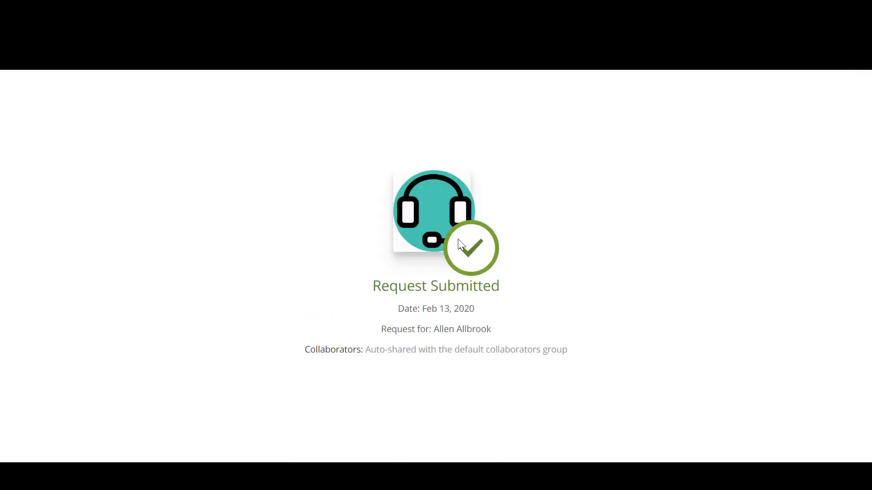
Search for "mouse" and submit a request for the Mouse service
left_click(401, 137)
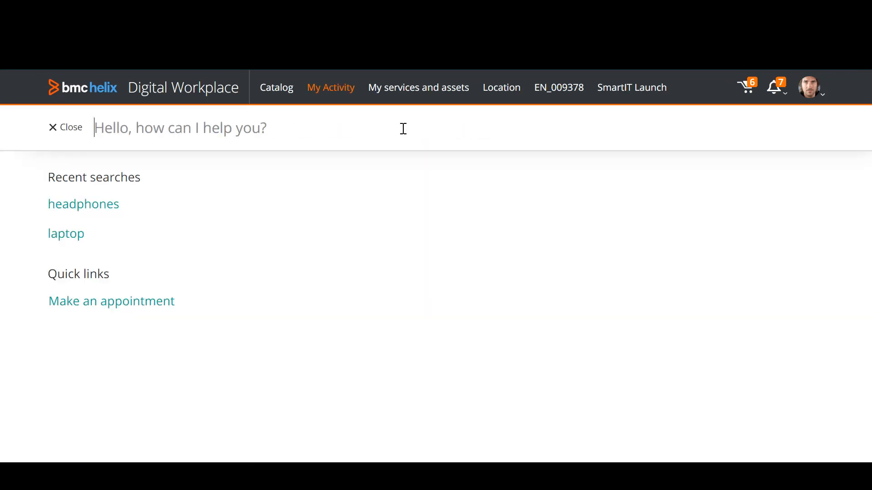
type("mouse")
left_click(102, 224)
left_click(708, 236)
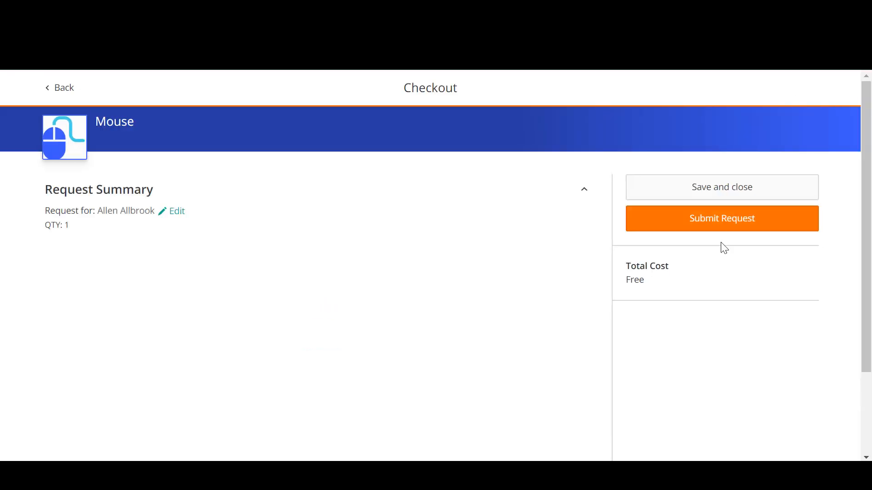
left_click(722, 218)
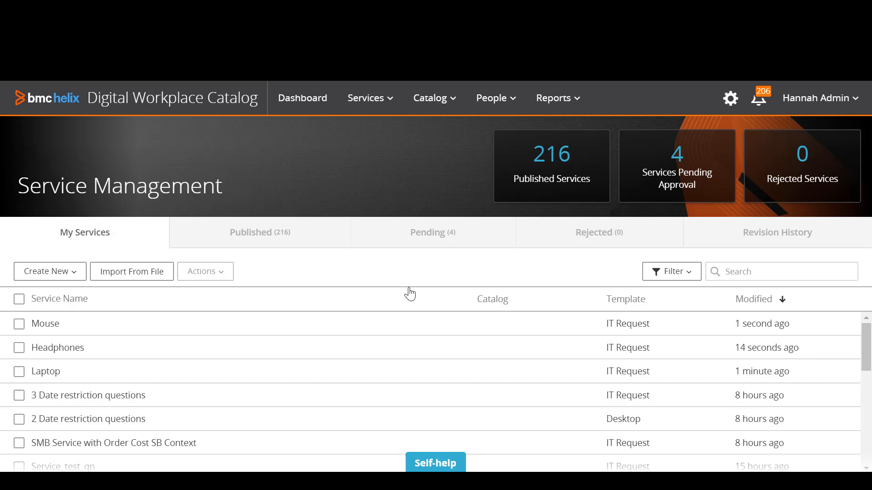
Switch to Digital Workplace Catalog and create a new service bundle named "Request full computer system"
left_click(368, 98)
left_click(373, 219)
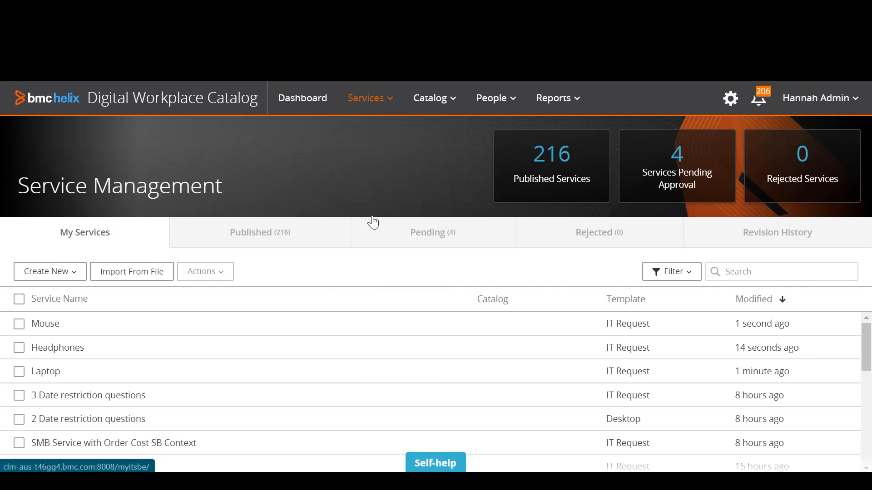
left_click(63, 269)
left_click(47, 302)
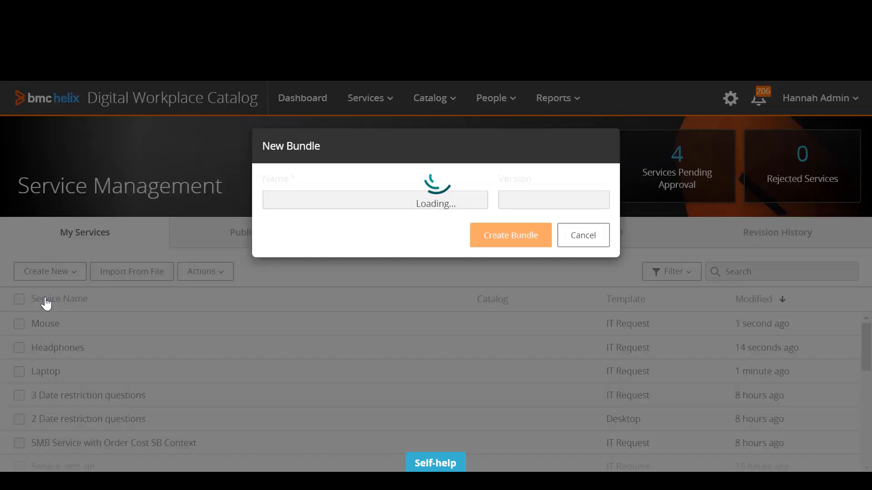
left_click(307, 196)
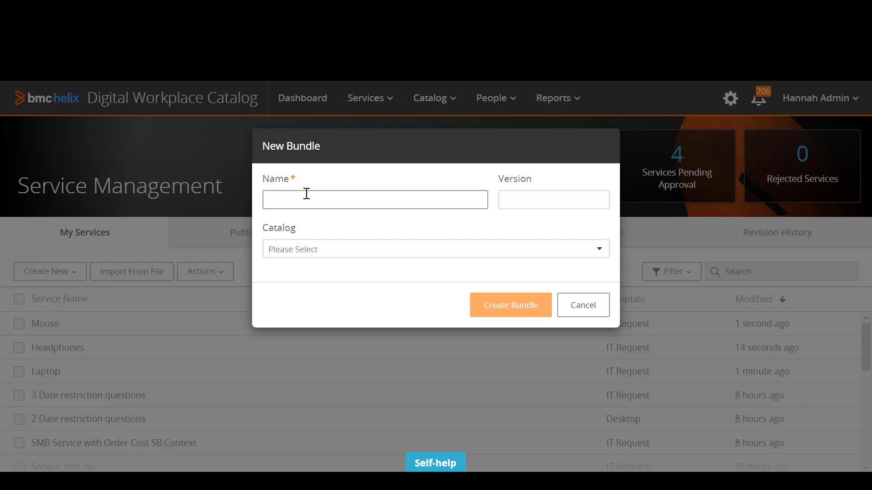
type("Request full computer system")
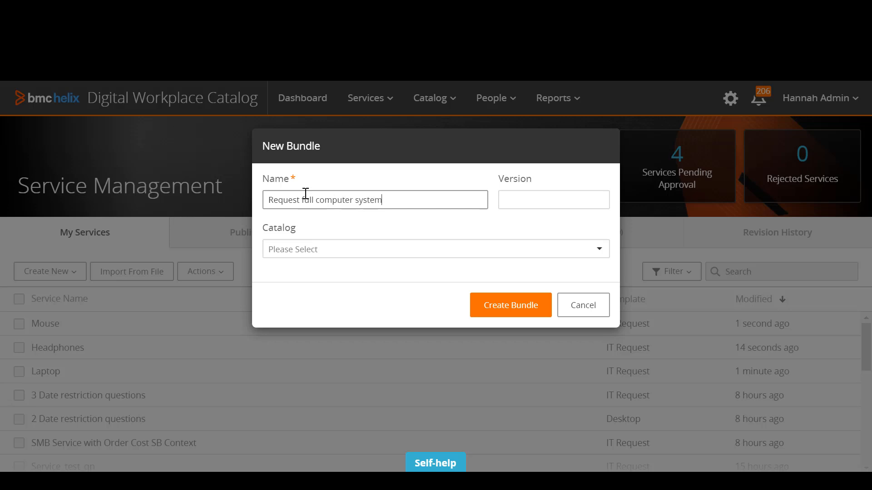
left_click(519, 307)
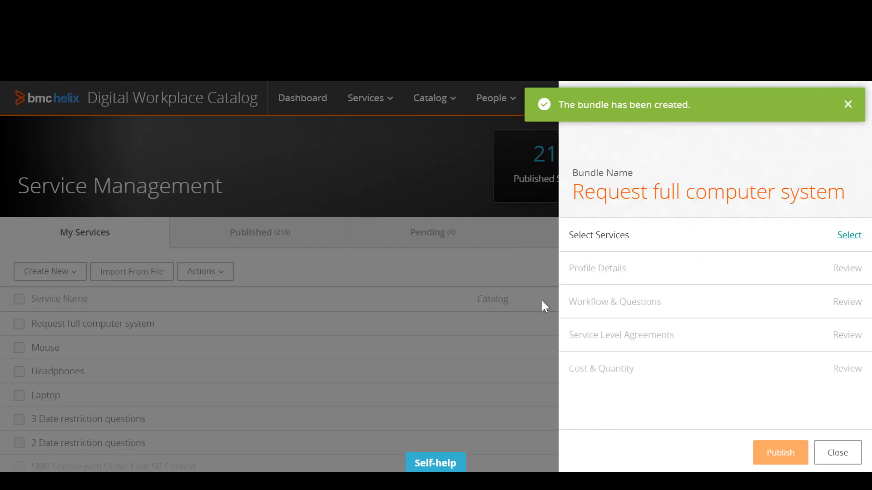
Add the Headphones, Laptop and Mouse services to the bundle, with Mouse as a non-required item, and save the bundled services
left_click(848, 235)
left_click(626, 164)
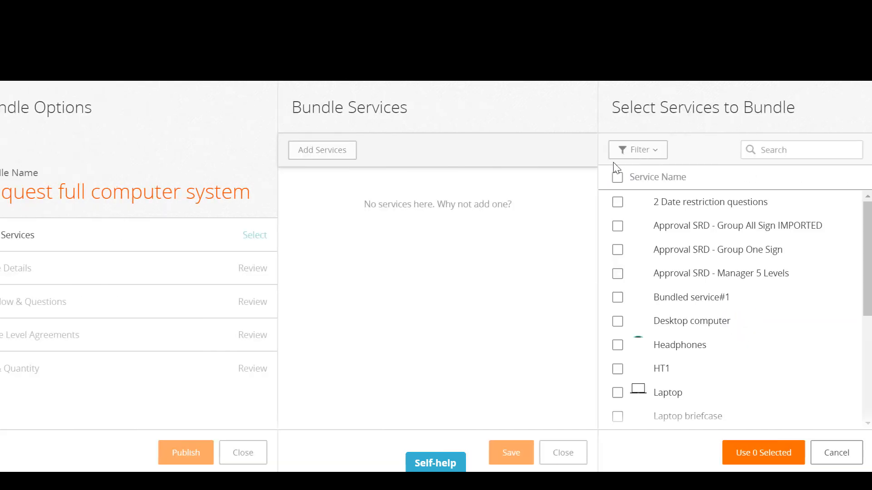
left_click(617, 344)
left_click(617, 393)
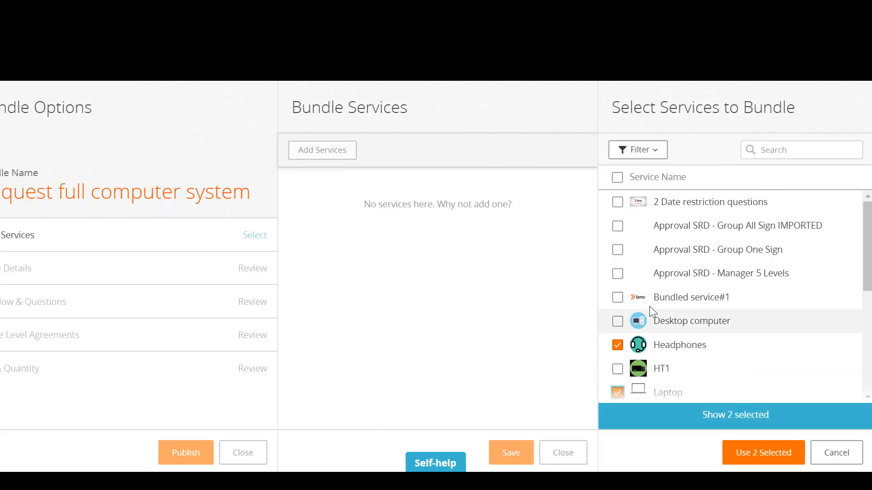
scroll(650, 307, "down", 5)
scroll(761, 218, "up", 5)
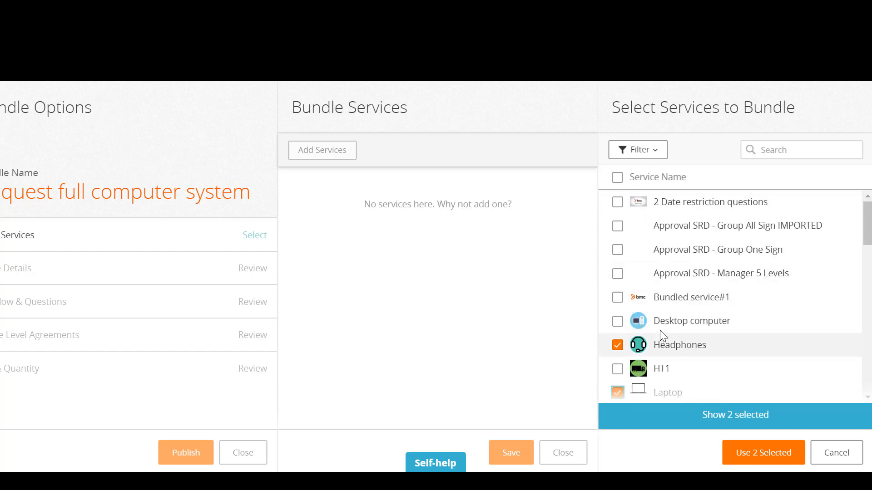
scroll(661, 335, "down", 2)
left_click(618, 339)
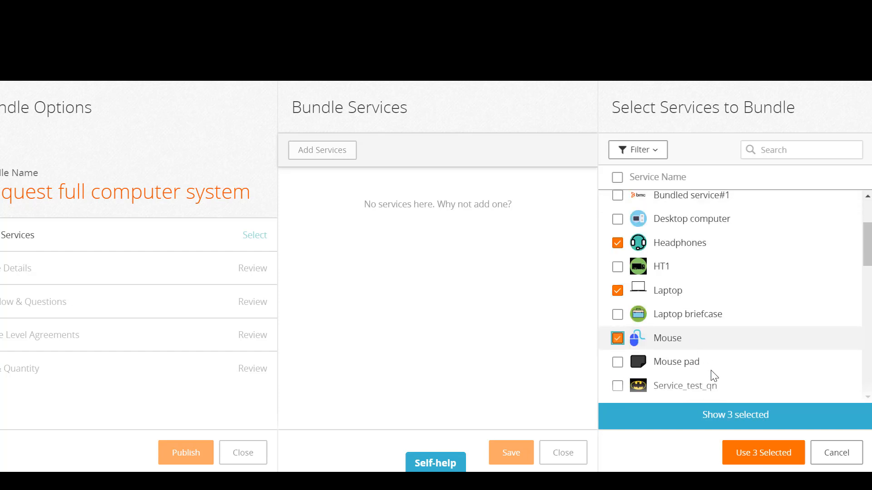
left_click(765, 454)
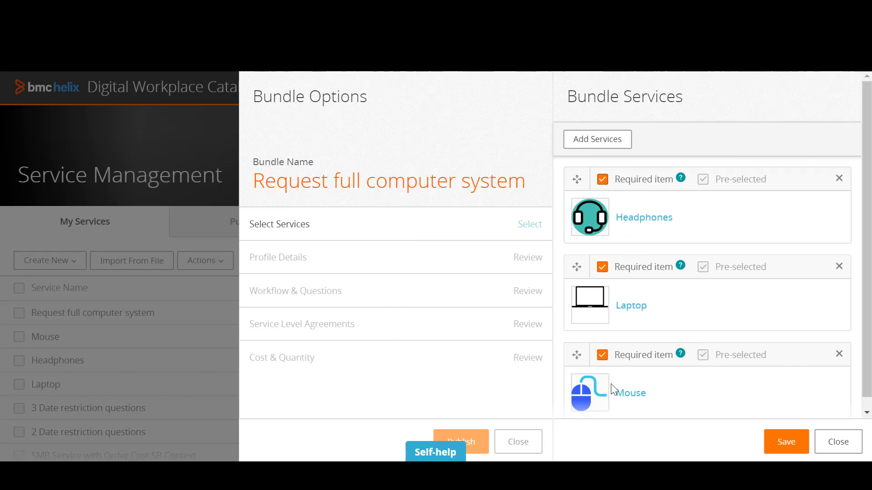
left_click(604, 356)
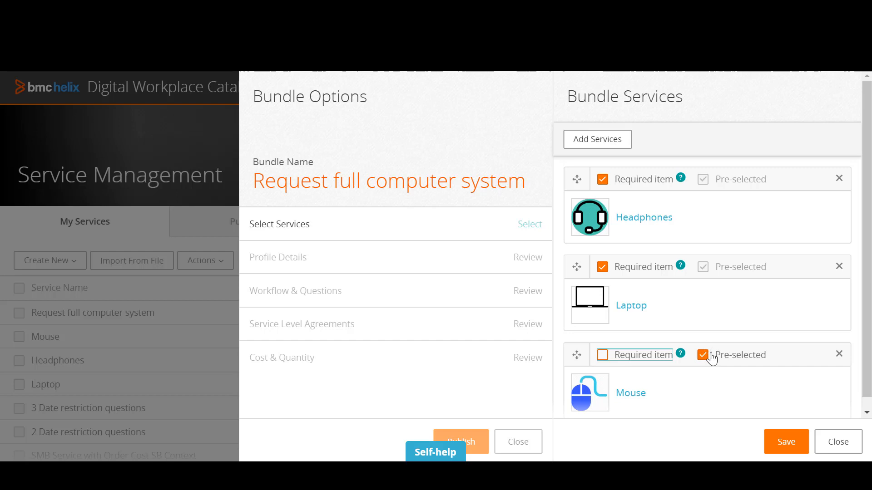
left_click(794, 439)
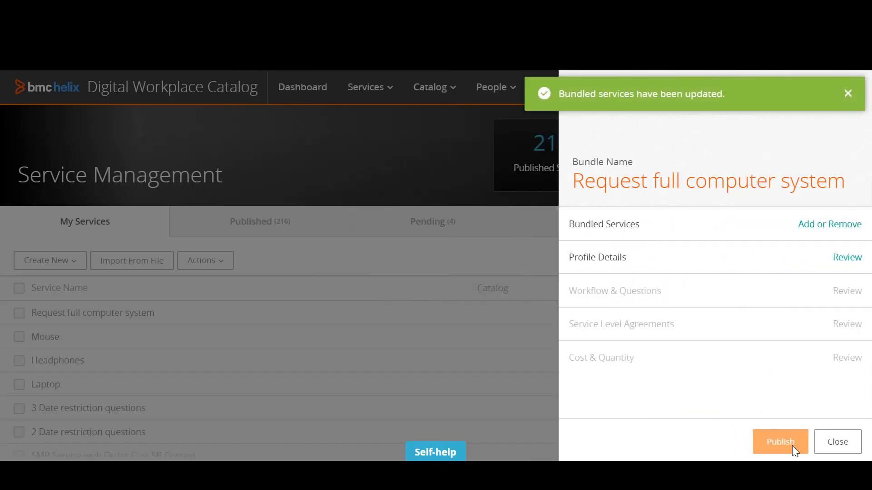
Open the bundle's profile details and upload the image computer__system__chip__software-512 as its logo
left_click(836, 261)
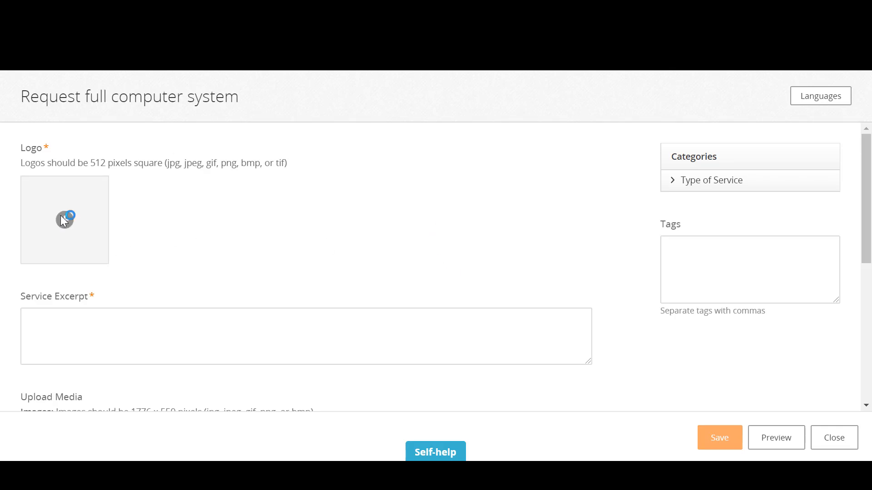
left_click(63, 219)
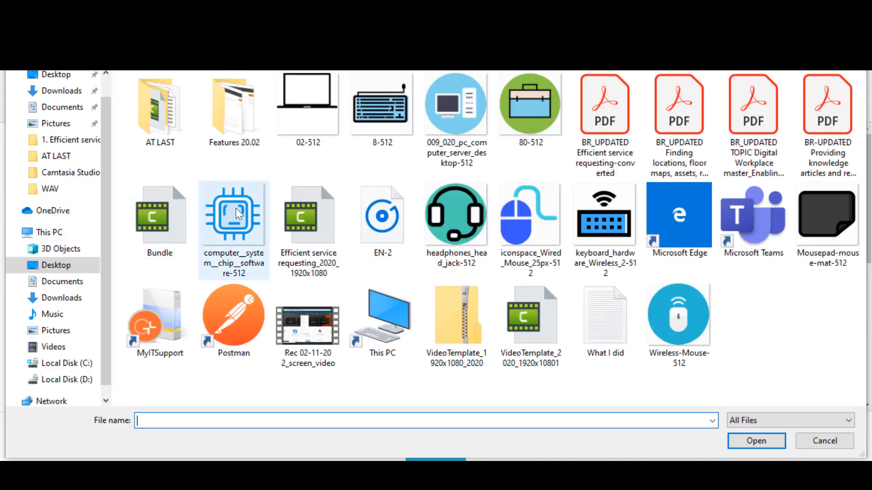
double_click(235, 208)
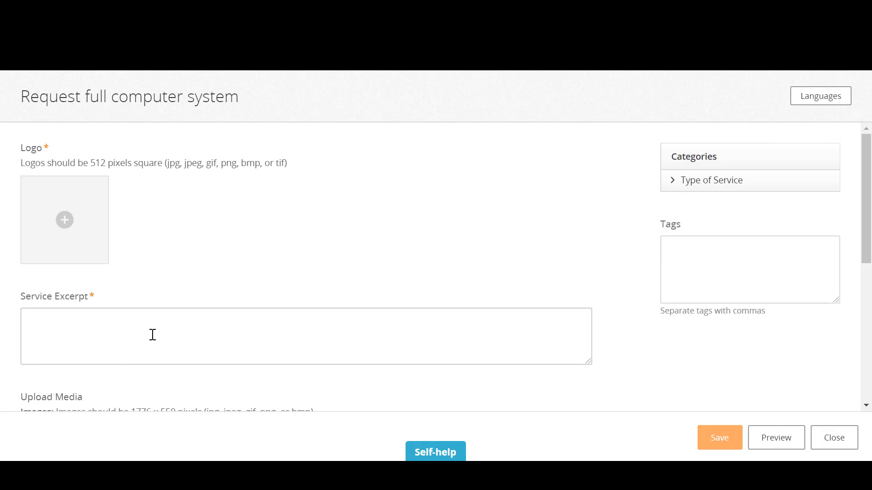
Enter "Please provide me with a full computer system." as the service excerpt and "Full computer system" as the service description
left_click(133, 337)
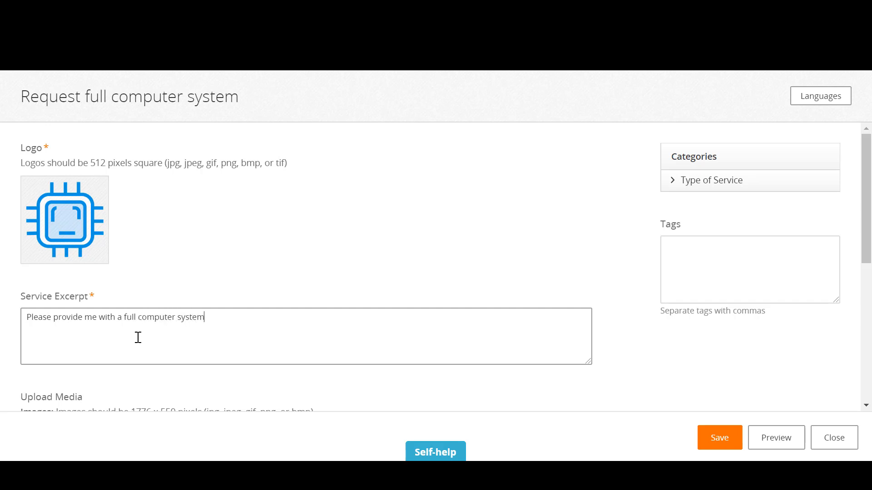
scroll(150, 325, "down", 3)
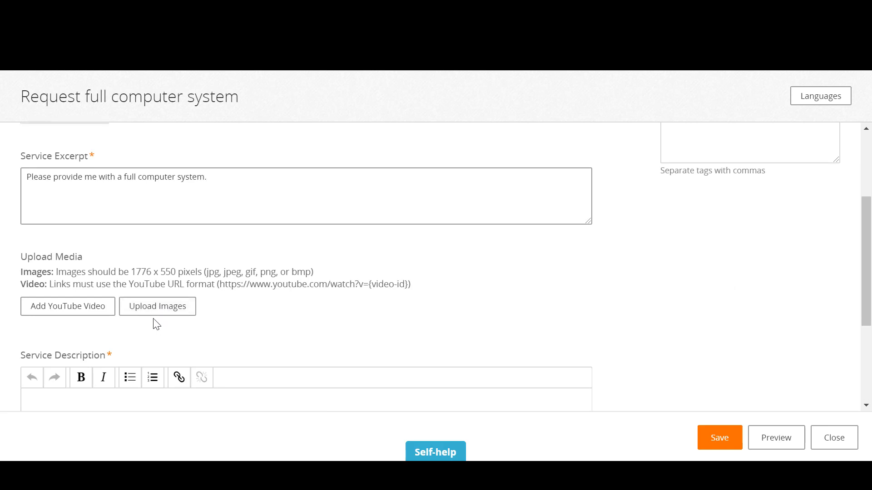
scroll(156, 321, "down", 2)
left_click(116, 341)
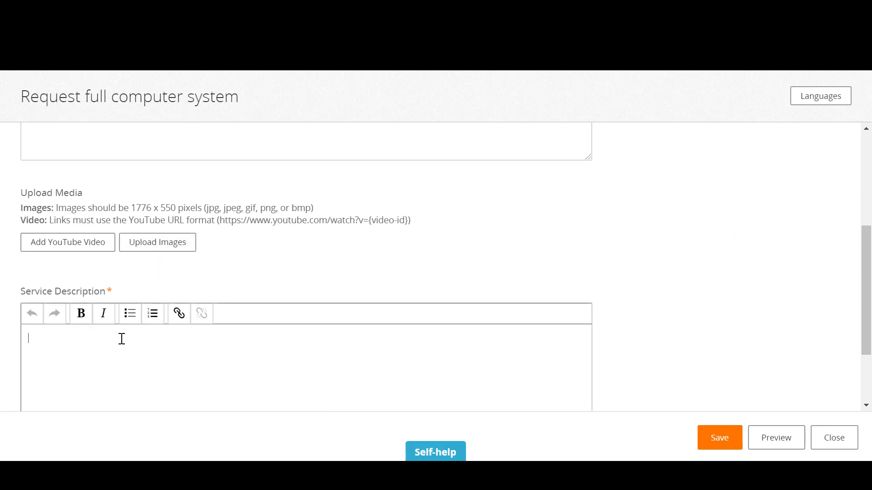
type("Full computer system")
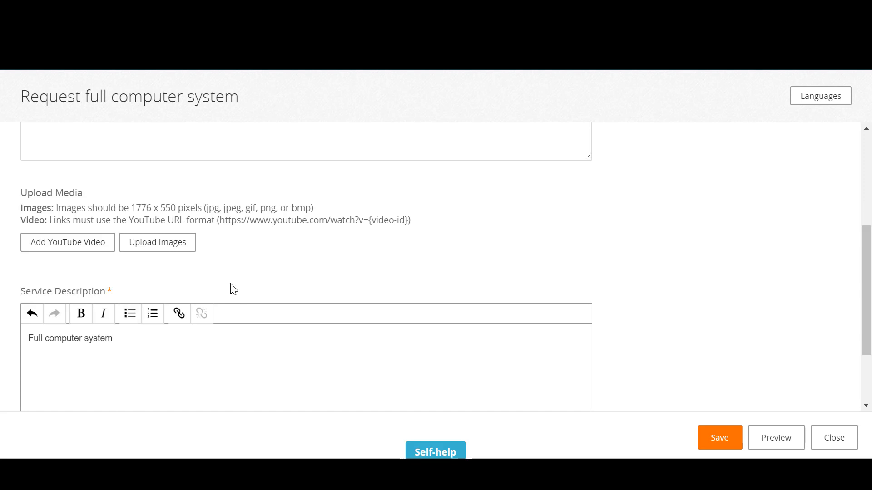
scroll(232, 290, "up", 5)
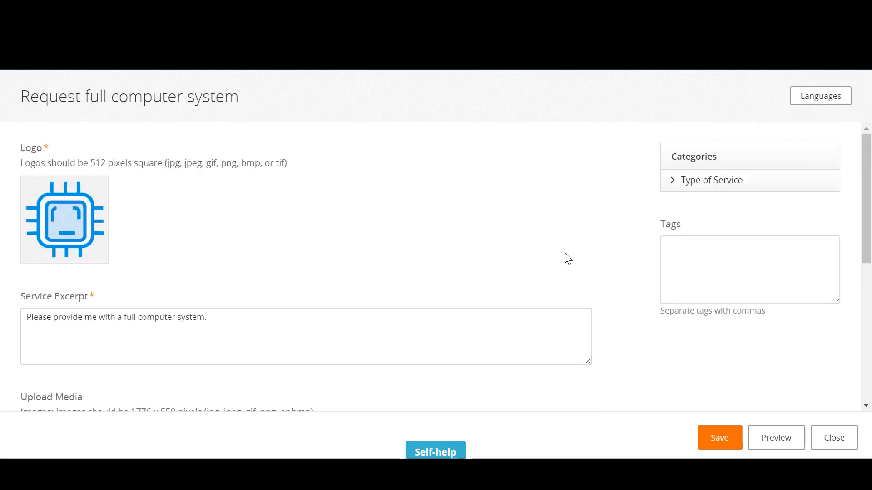
Save the bundle's profile details and publish the bundle
left_click(717, 437)
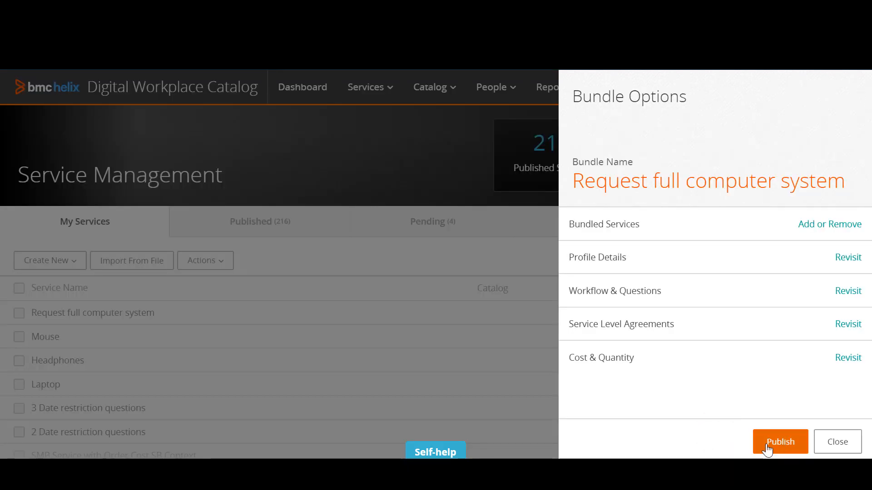
left_click(766, 448)
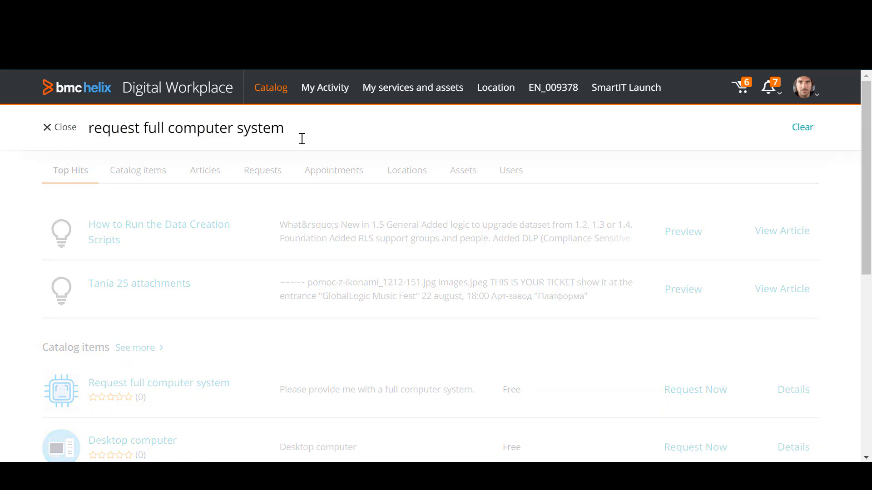
Switch to Digital Workplace, search for "request full computer system", open that bundle's details, and include the optional Mouse item
left_click(205, 385)
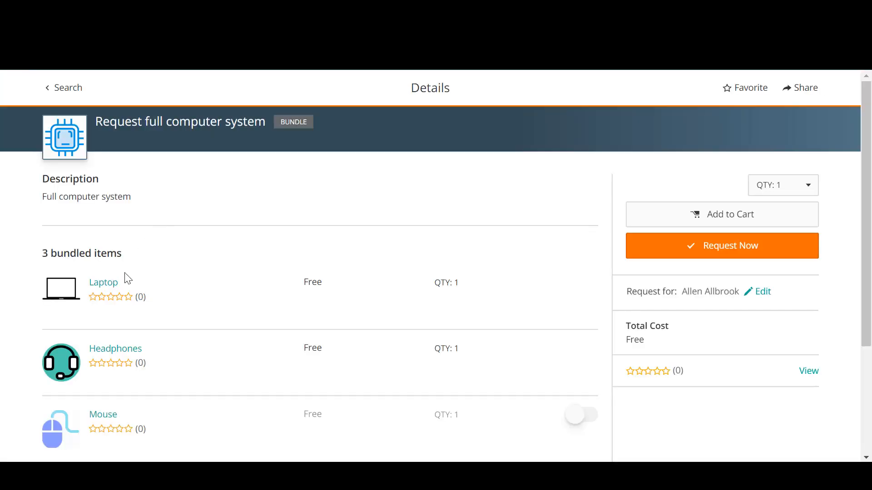
left_click(579, 412)
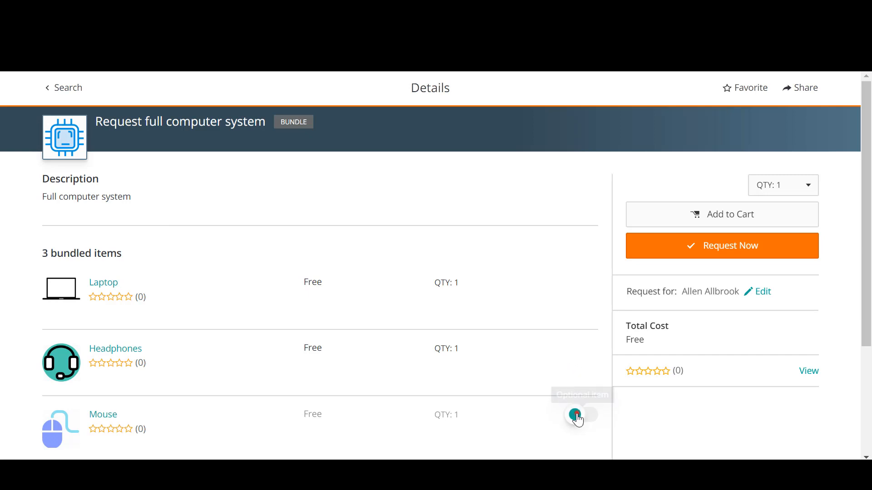
Request the full computer system bundle immediately, advance checkout through the Laptop and Headphones items to Mouse, and submit the request
left_click(734, 247)
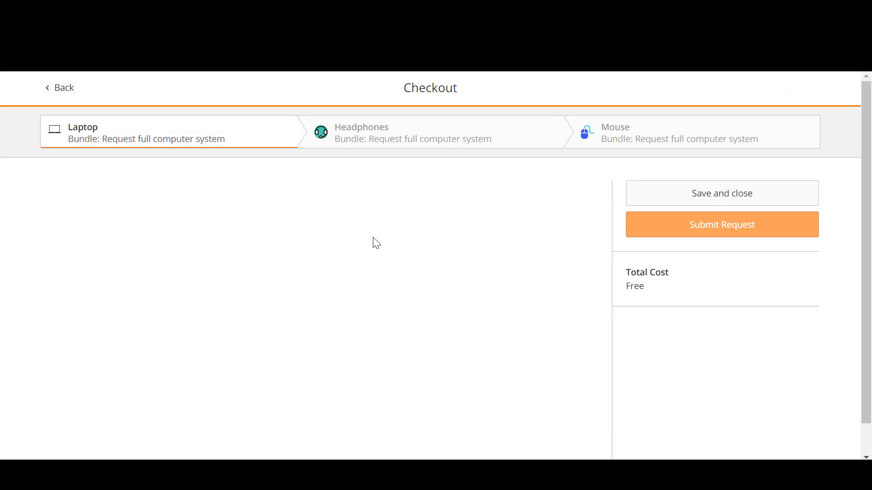
left_click(564, 388)
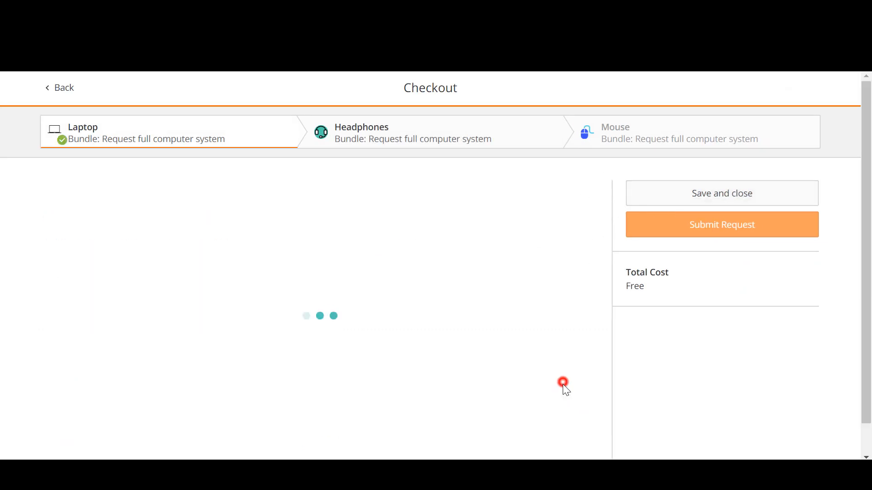
left_click(570, 390)
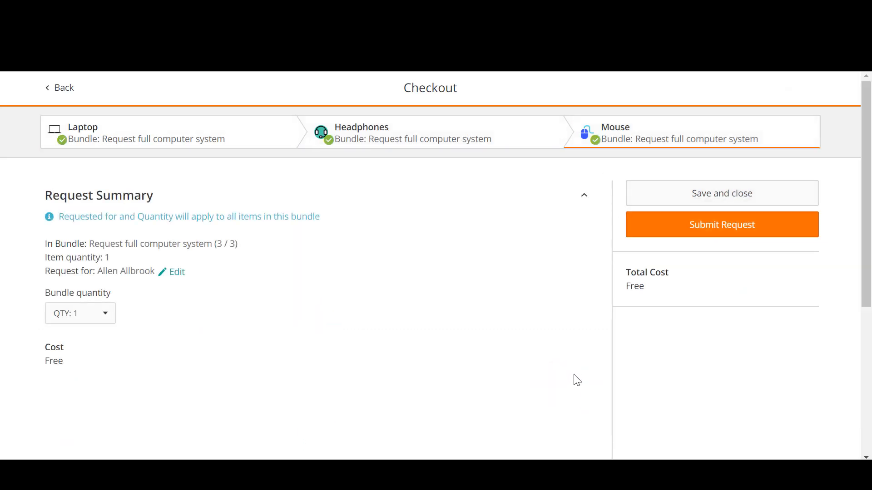
left_click(716, 232)
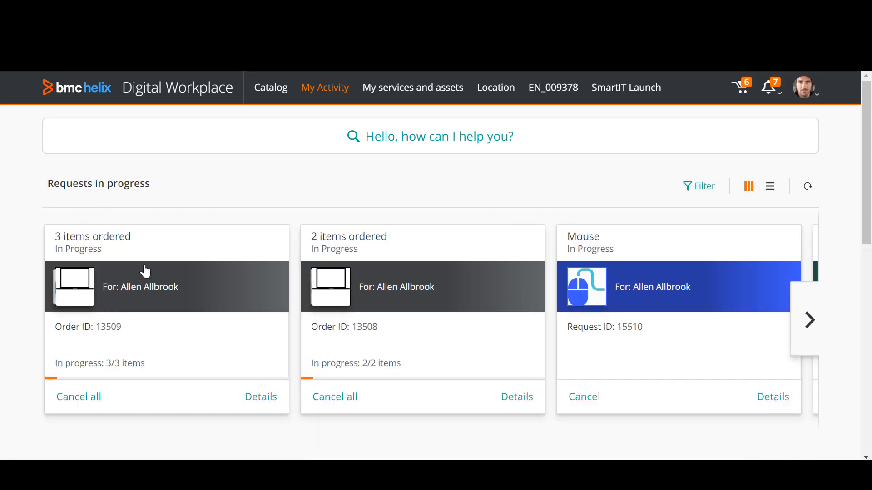
Open the details of the newly submitted three-item order in My Activity and review its bundled items
left_click(98, 281)
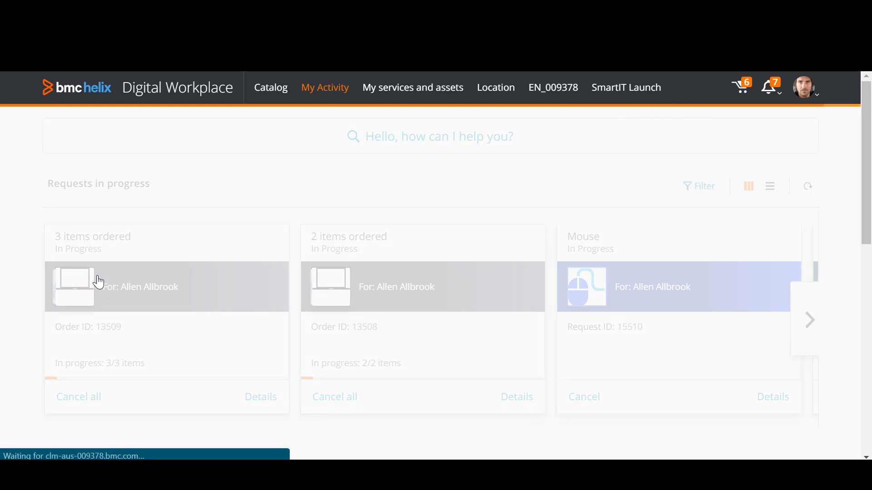
scroll(396, 198, "down", 2)
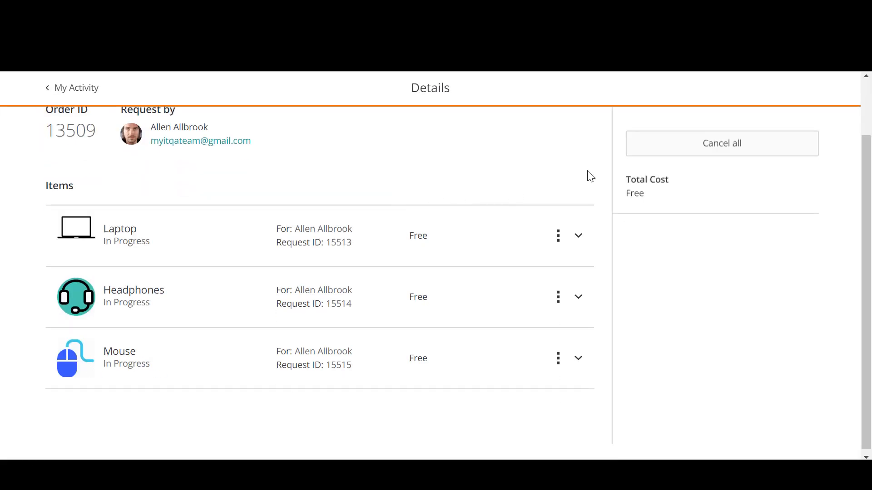